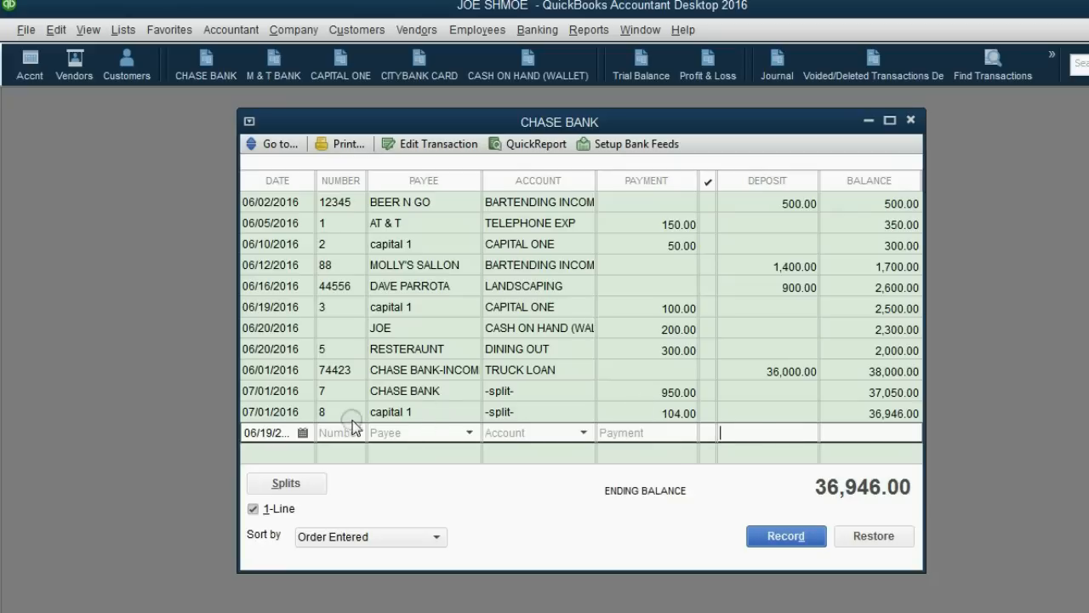
{"action": "left_click", "coordinate": [302, 433]}
{"action": "left_click", "coordinate": [264, 461]}
{"action": "left_click", "coordinate": [264, 461]}
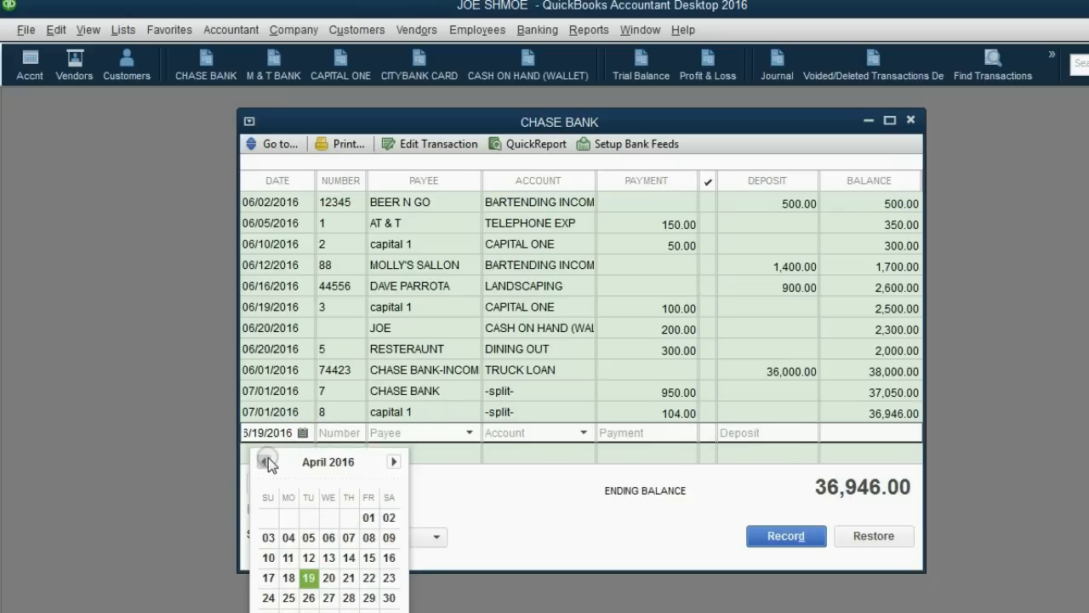
{"action": "left_click", "coordinate": [393, 461]}
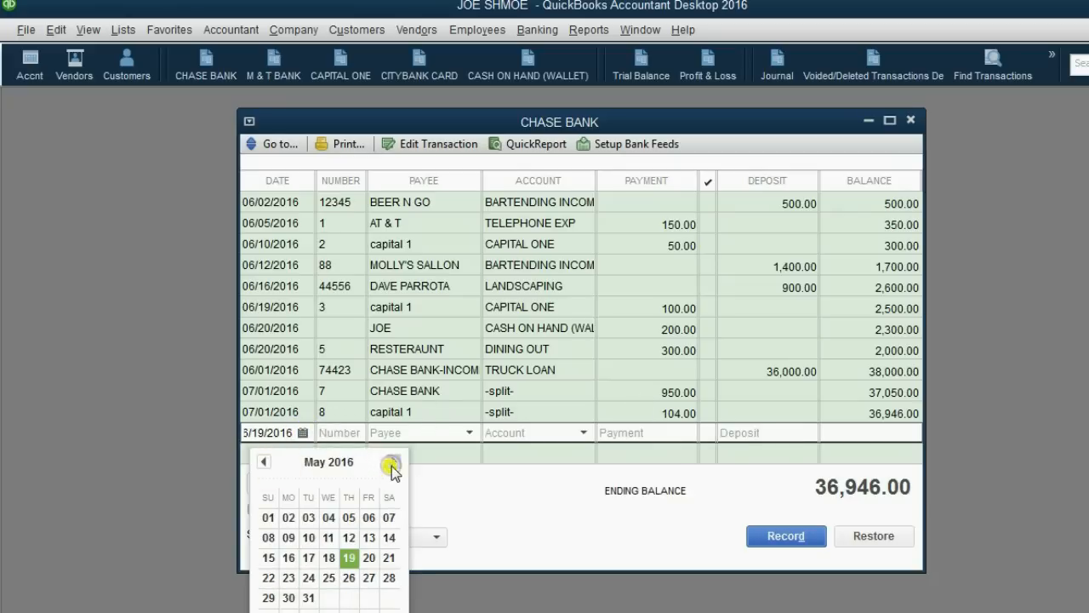
{"action": "left_click", "coordinate": [329, 557]}
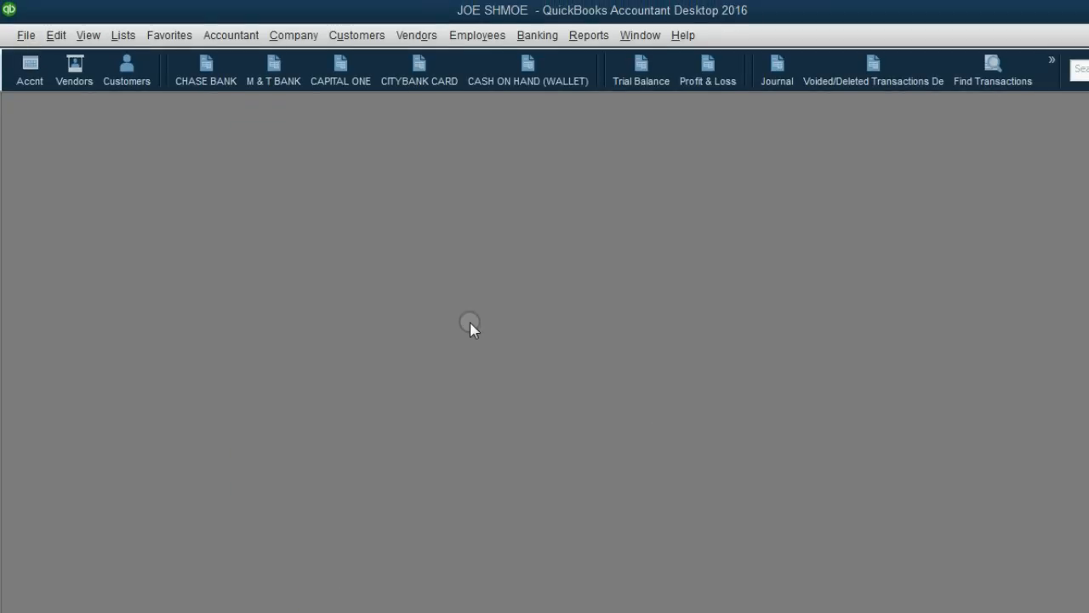
- Open the CHASE BANK register and date the new entry 05/25/2016
{"action": "left_click", "coordinate": [263, 83]}
{"action": "left_click", "coordinate": [217, 82]}
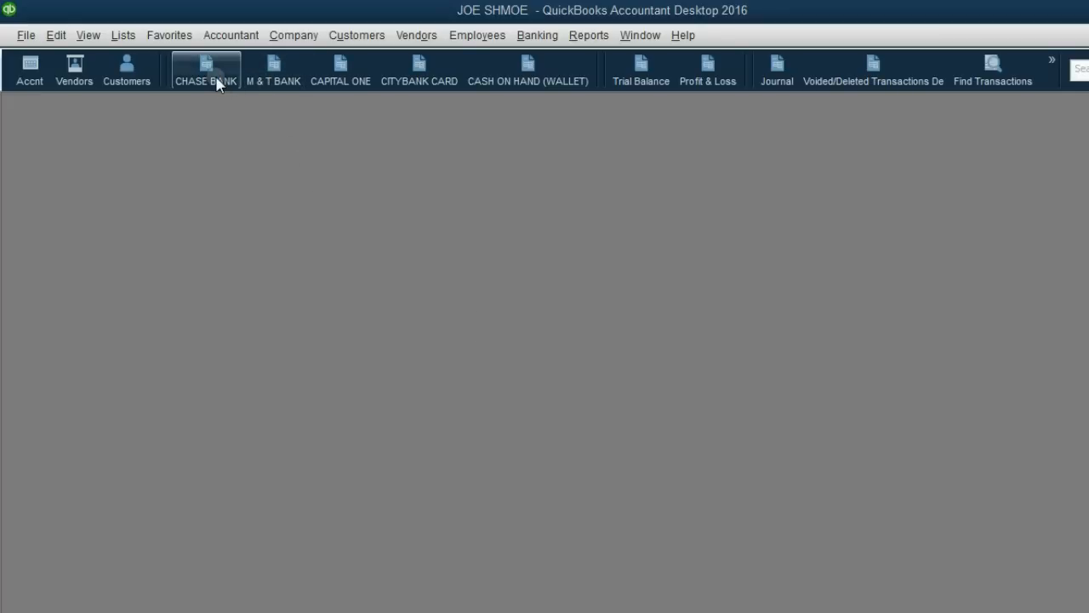
{"action": "left_click", "coordinate": [202, 76]}
{"action": "left_click_drag", "start_coordinate": [332, 127], "coordinate": [234, 129]}
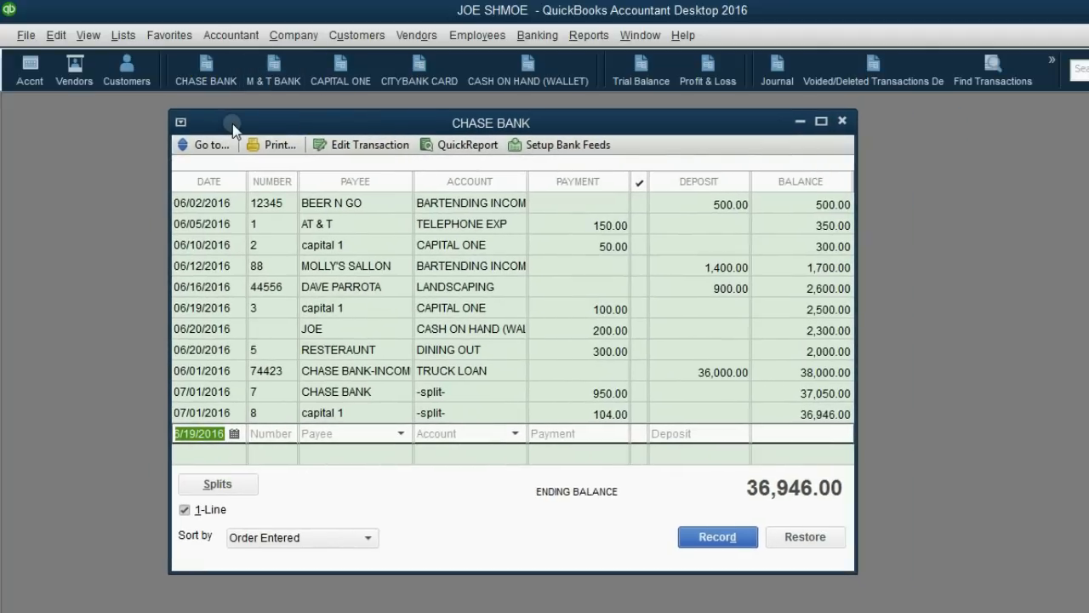
{"action": "left_click", "coordinate": [234, 434]}
{"action": "left_click", "coordinate": [197, 464]}
{"action": "left_click", "coordinate": [197, 464]}
{"action": "left_click", "coordinate": [325, 462]}
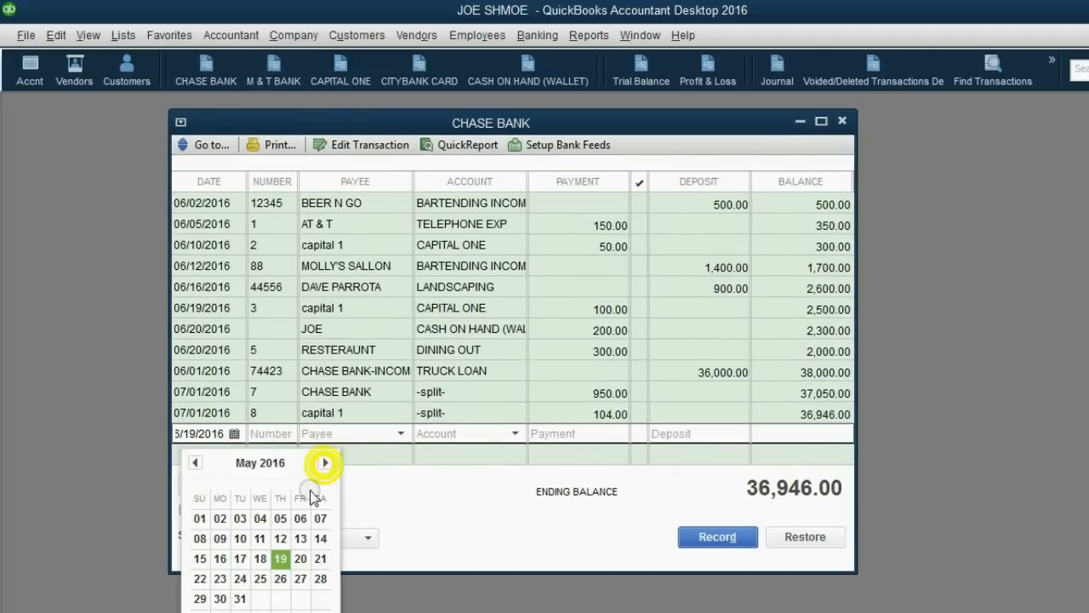
{"action": "left_click", "coordinate": [261, 579]}
- Enter 9908 as the new register entry's number and choose the company owner's vendor record as payee
{"action": "left_click", "coordinate": [269, 434]}
{"action": "type", "text": "9908"}
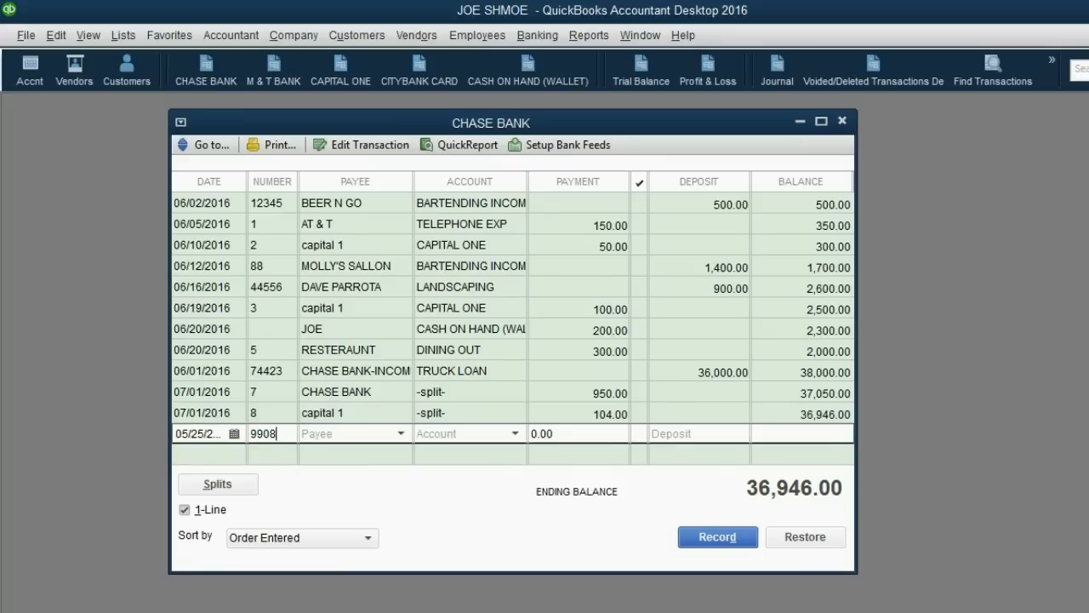
{"action": "left_click", "coordinate": [401, 434]}
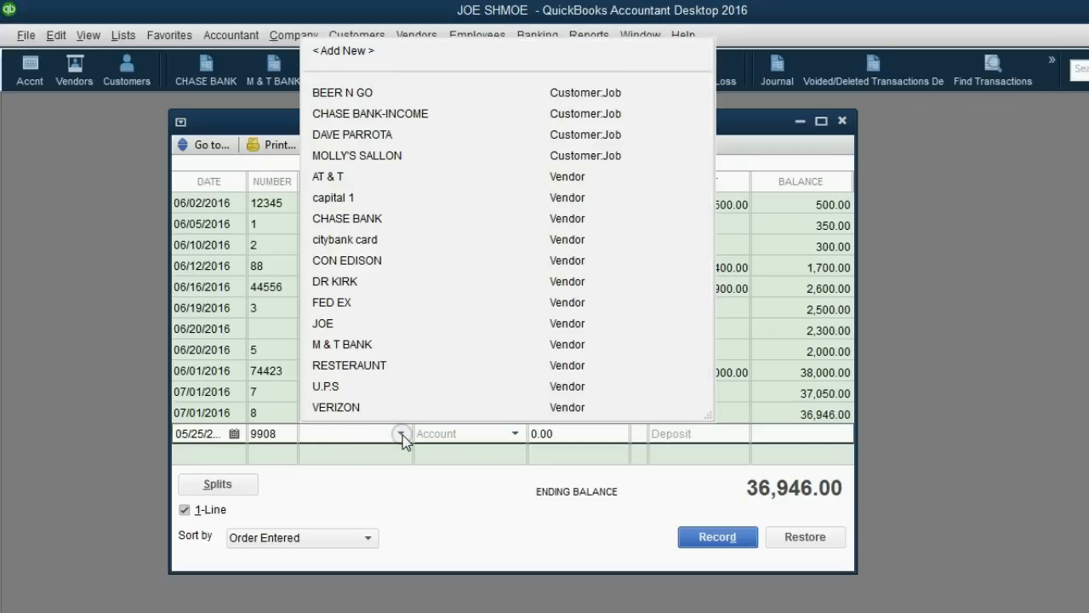
{"action": "left_click", "coordinate": [347, 325]}
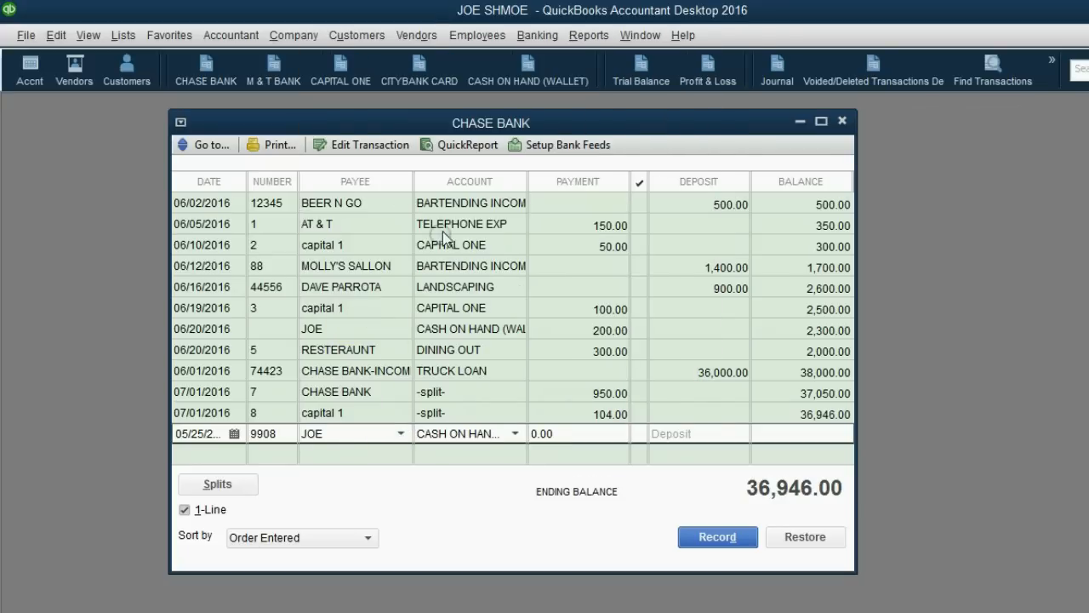
- Set the new entry's account to M & T BANK as the source of the transfer
{"action": "left_click", "coordinate": [460, 181]}
{"action": "left_click", "coordinate": [516, 434]}
{"action": "left_click", "coordinate": [493, 540]}
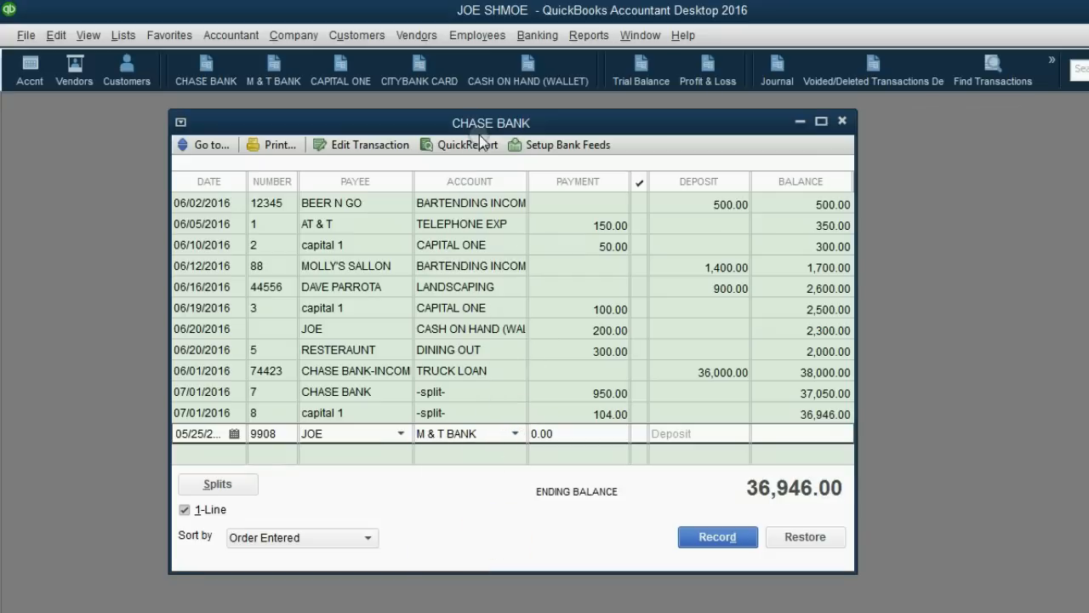
{"action": "left_click_drag", "start_coordinate": [479, 123], "coordinate": [498, 123]}
{"action": "left_click", "coordinate": [525, 432]}
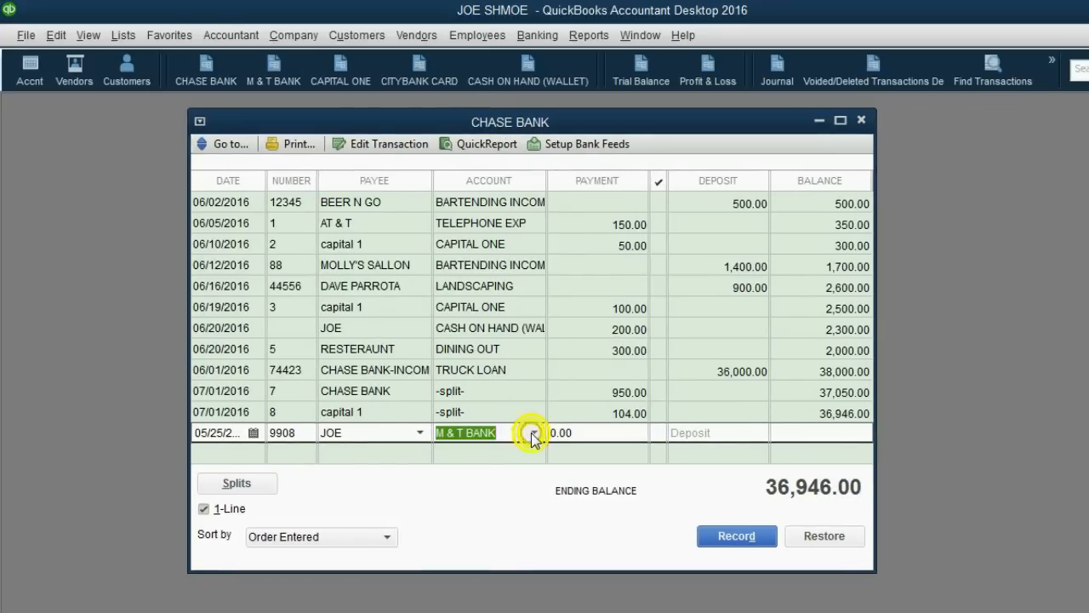
{"action": "left_click", "coordinate": [511, 124]}
{"action": "left_click", "coordinate": [511, 125]}
- Enter a deposit of 100 for the transfer and record the transaction
{"action": "left_click", "coordinate": [698, 430]}
{"action": "type", "text": "1"}
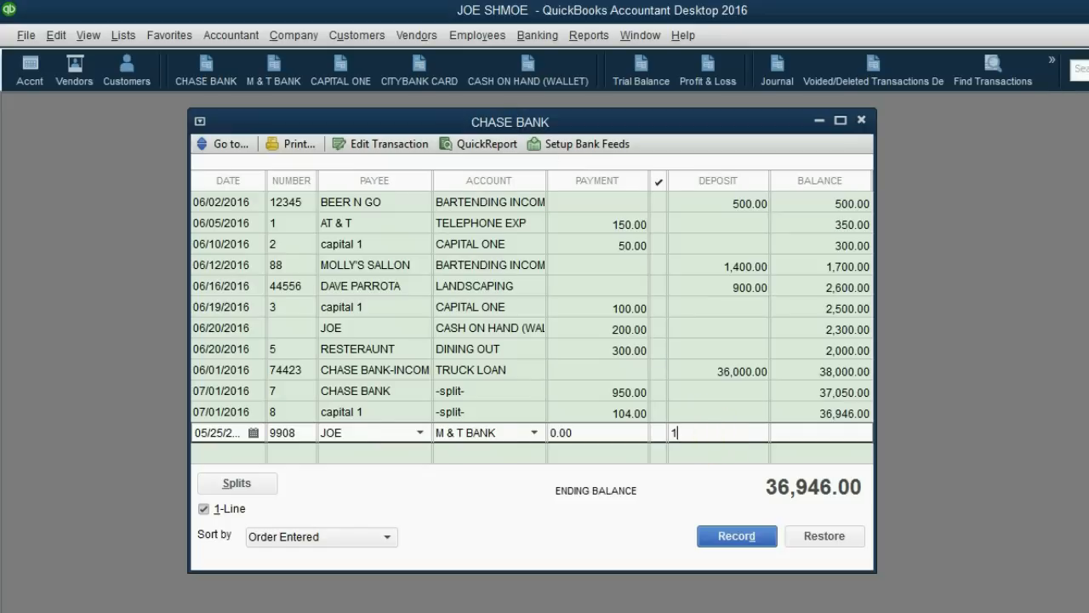
{"action": "type", "text": "00"}
{"action": "left_click", "coordinate": [751, 536]}
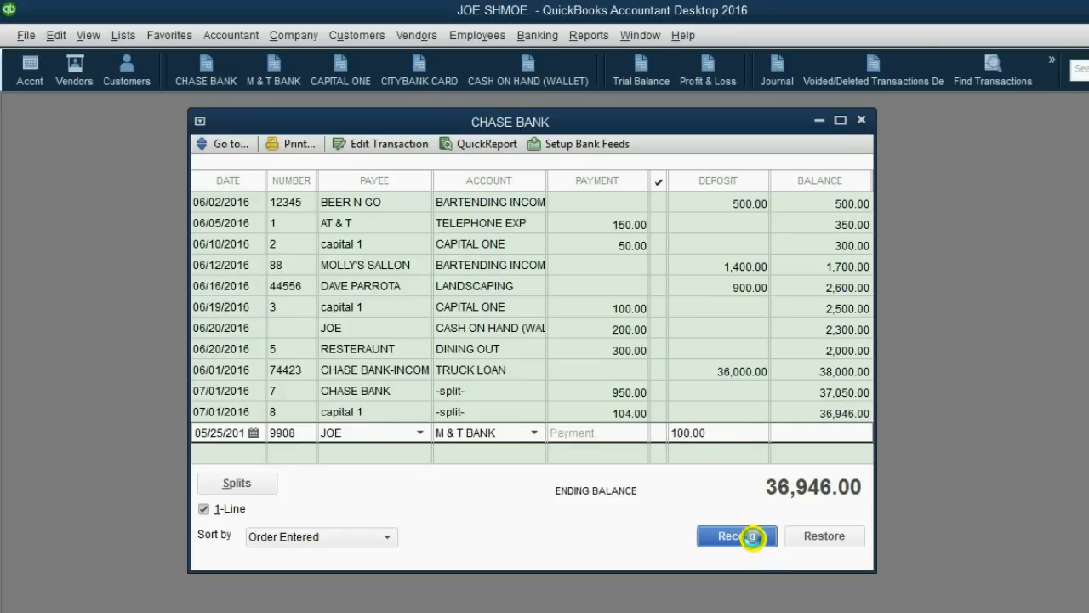
{"action": "left_click", "coordinate": [601, 432]}
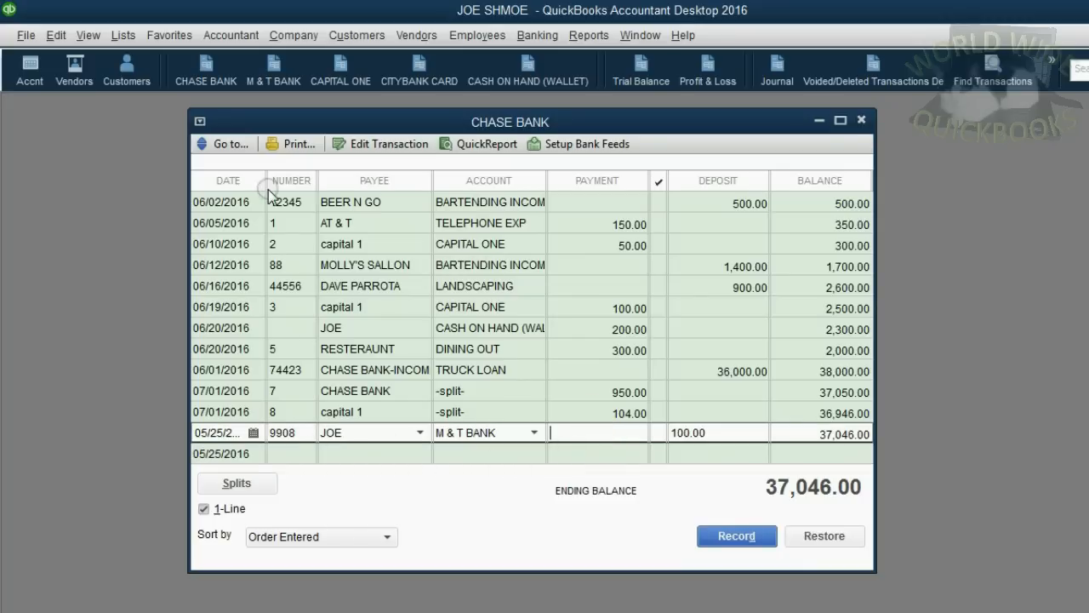
{"action": "left_click", "coordinate": [281, 543]}
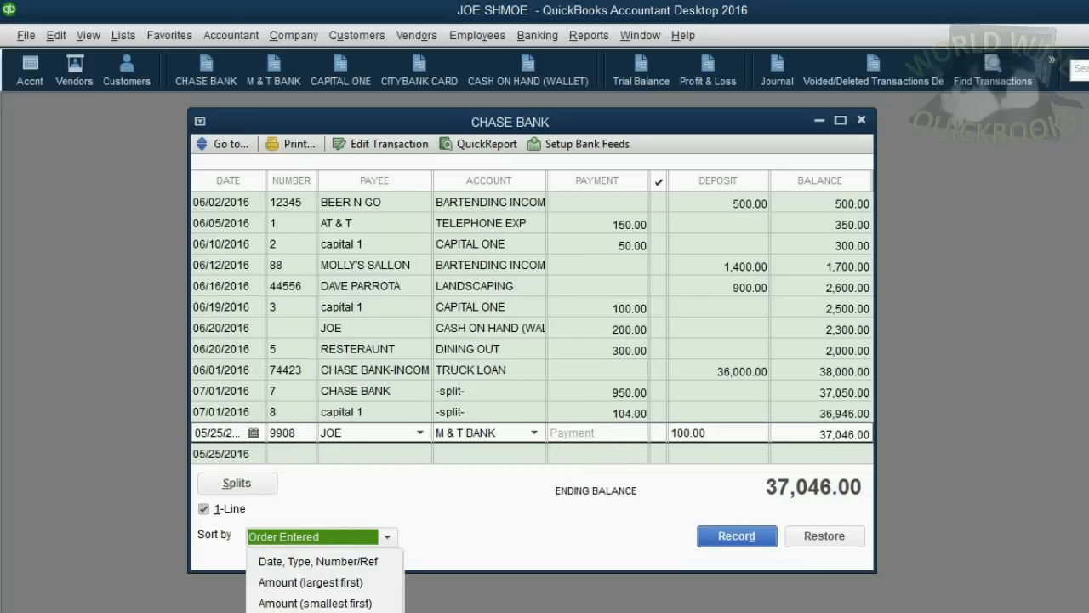
{"action": "left_click", "coordinate": [298, 603]}
- Start memorizing the recorded 05/25/2016 deposit and choose to add it to the reminders list
{"action": "left_click", "coordinate": [365, 430]}
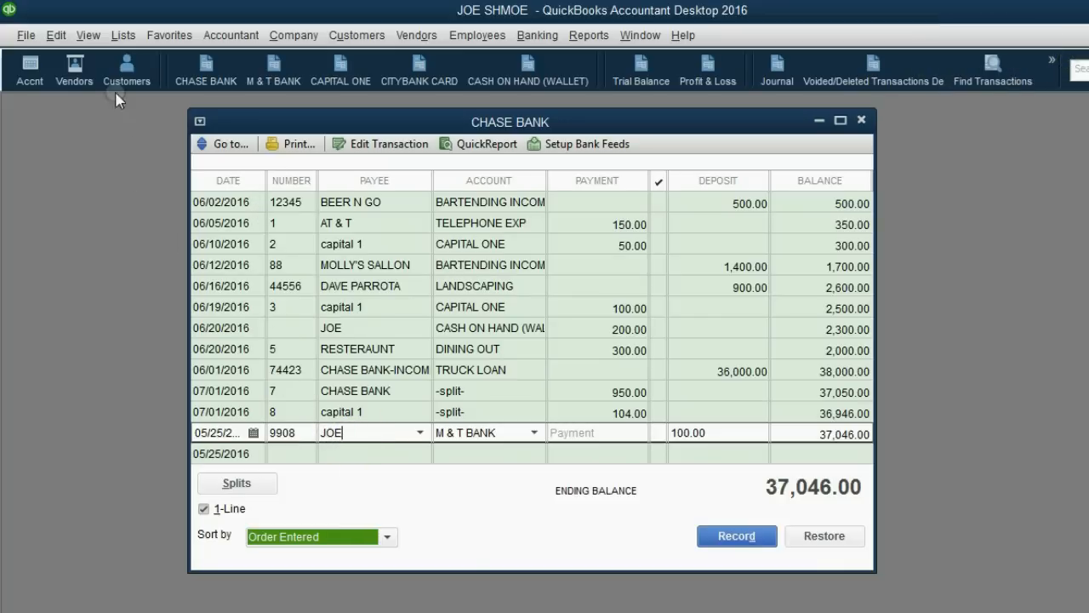
{"action": "left_click", "coordinate": [57, 33]}
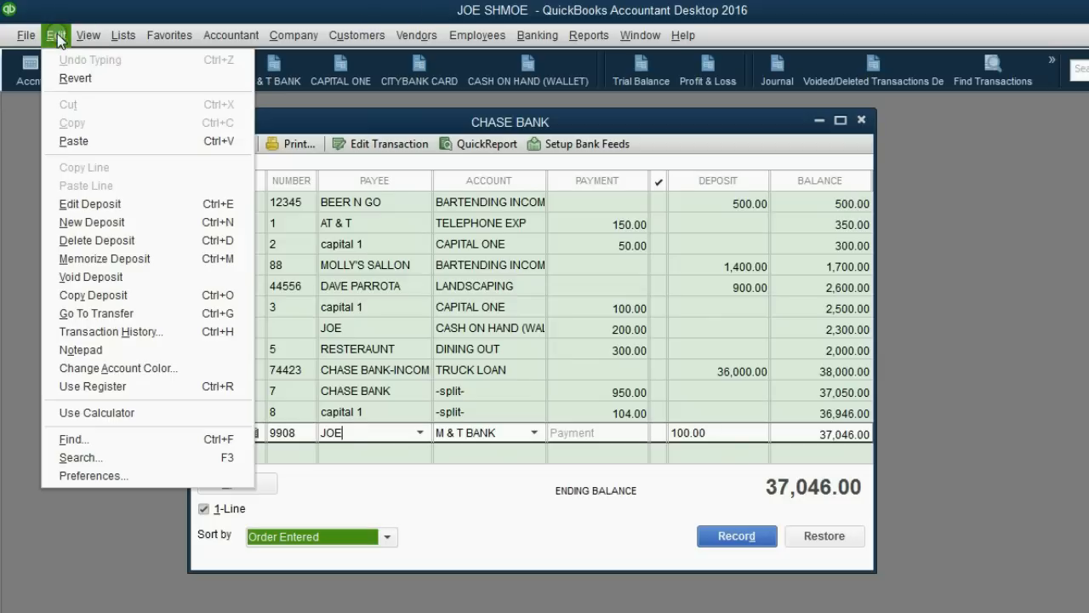
{"action": "left_click", "coordinate": [112, 252]}
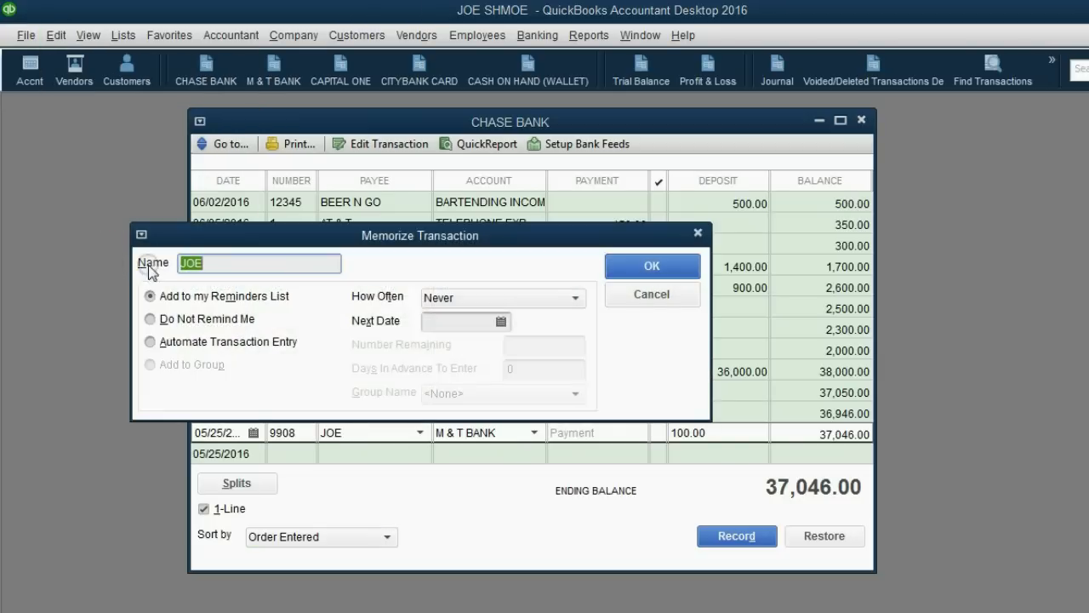
{"action": "left_click_drag", "start_coordinate": [191, 243], "coordinate": [174, 217]}
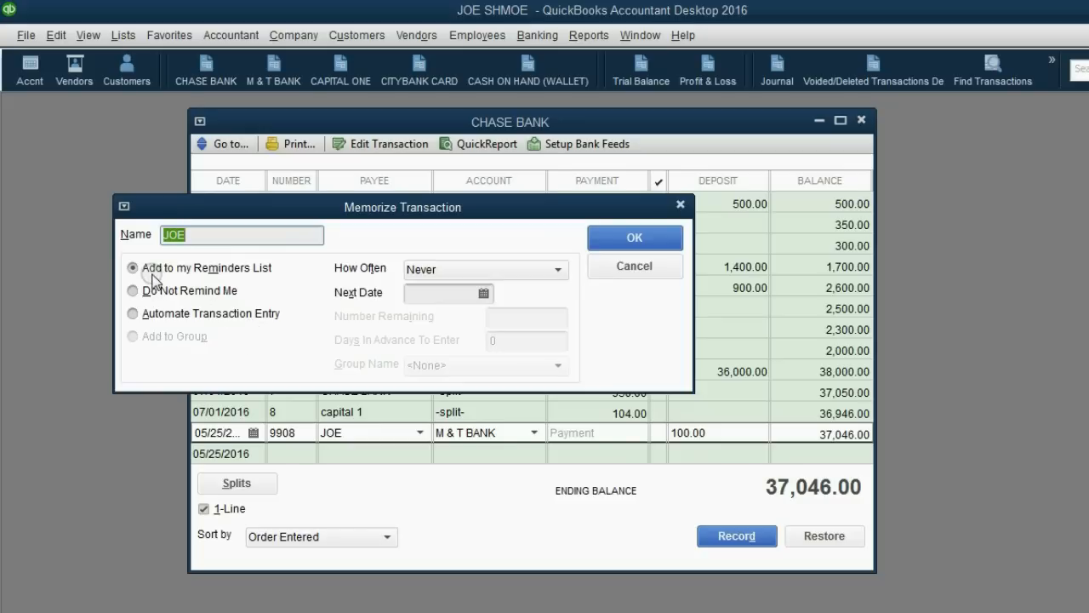
{"action": "left_click", "coordinate": [184, 273]}
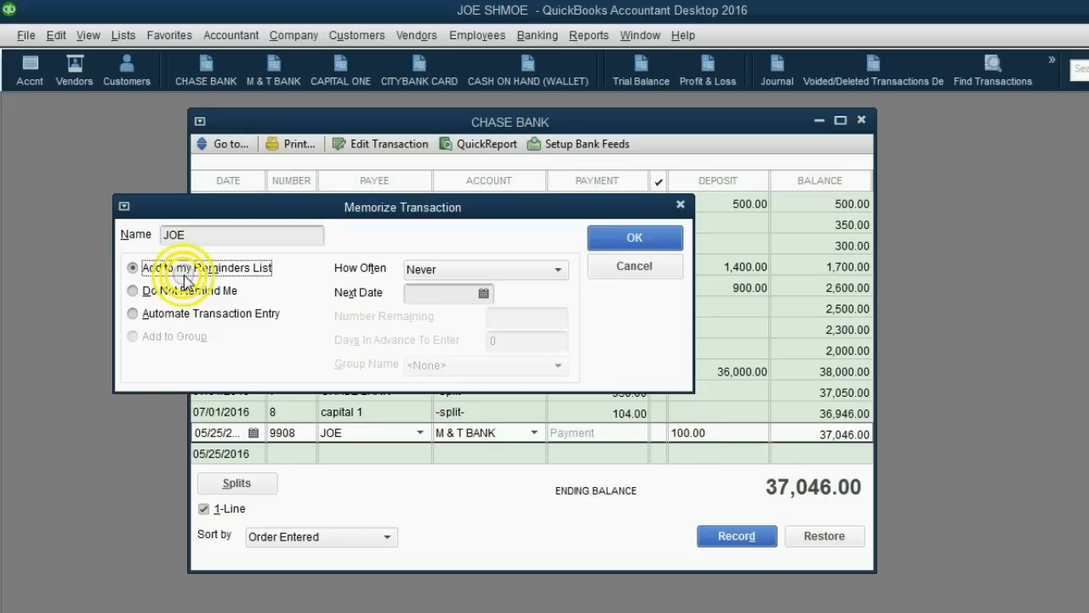
- Schedule the memorized transaction monthly with 06/19/2016 as the next date, keep it on the reminders list, and save it
{"action": "left_click", "coordinate": [430, 270]}
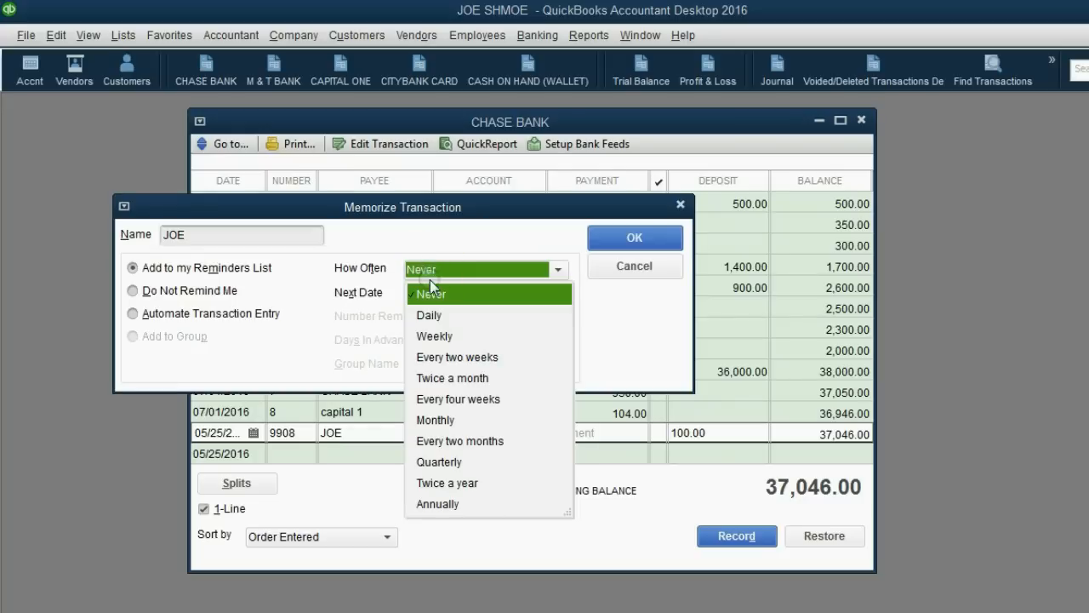
{"action": "left_click", "coordinate": [430, 419]}
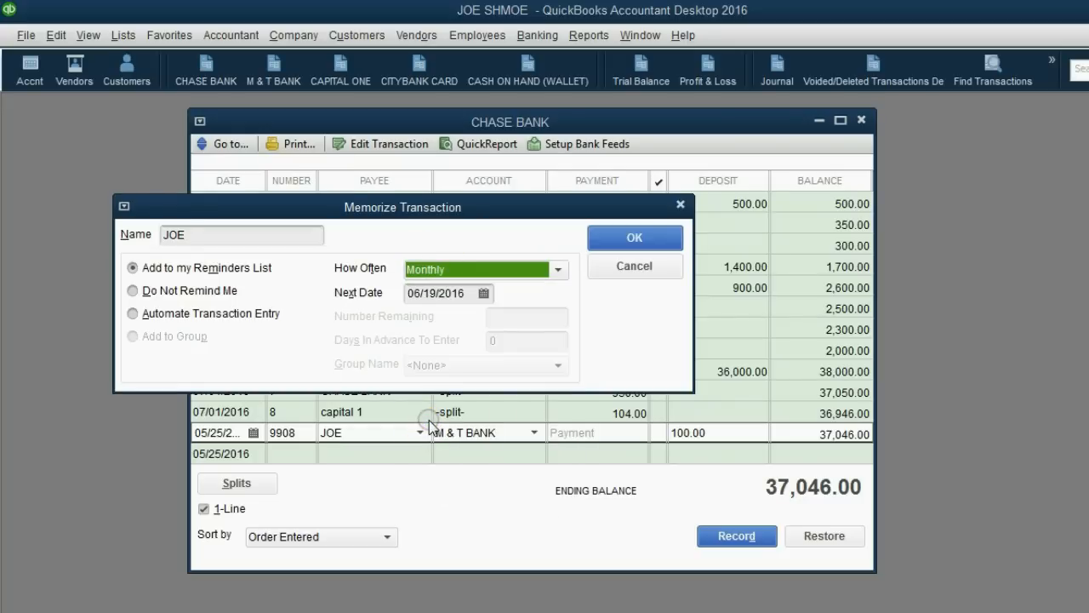
{"action": "left_click", "coordinate": [437, 293]}
{"action": "left_click", "coordinate": [436, 292]}
{"action": "left_click", "coordinate": [451, 293]}
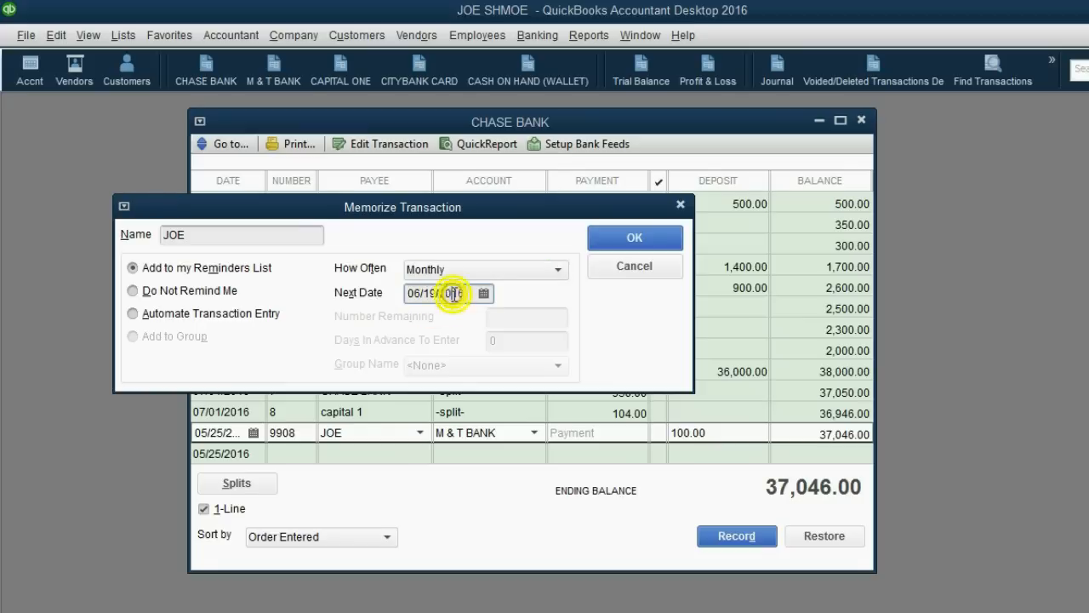
{"action": "left_click", "coordinate": [435, 294]}
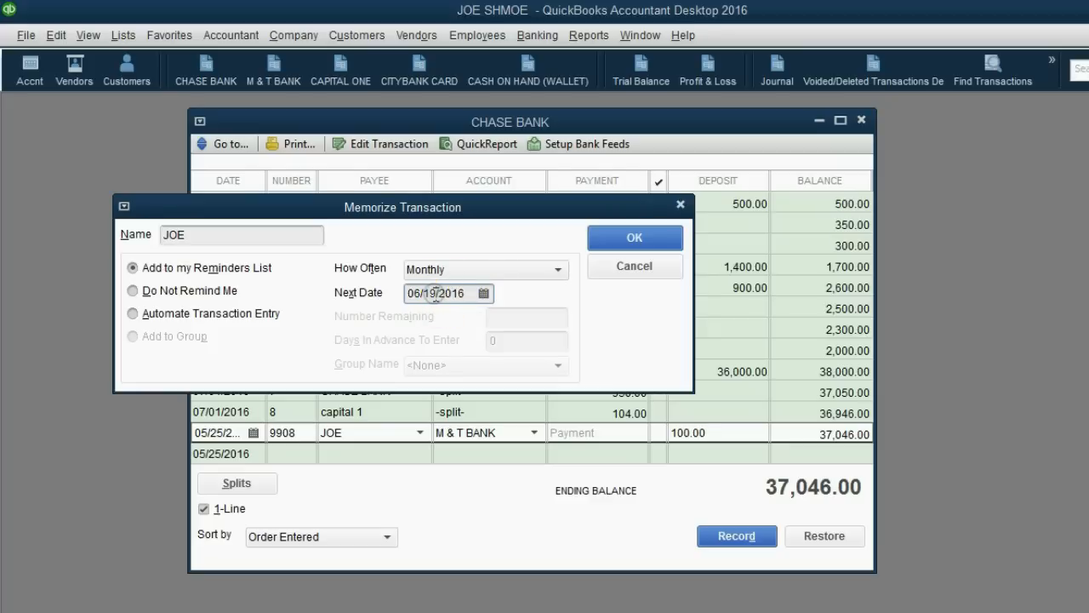
{"action": "left_click", "coordinate": [240, 273]}
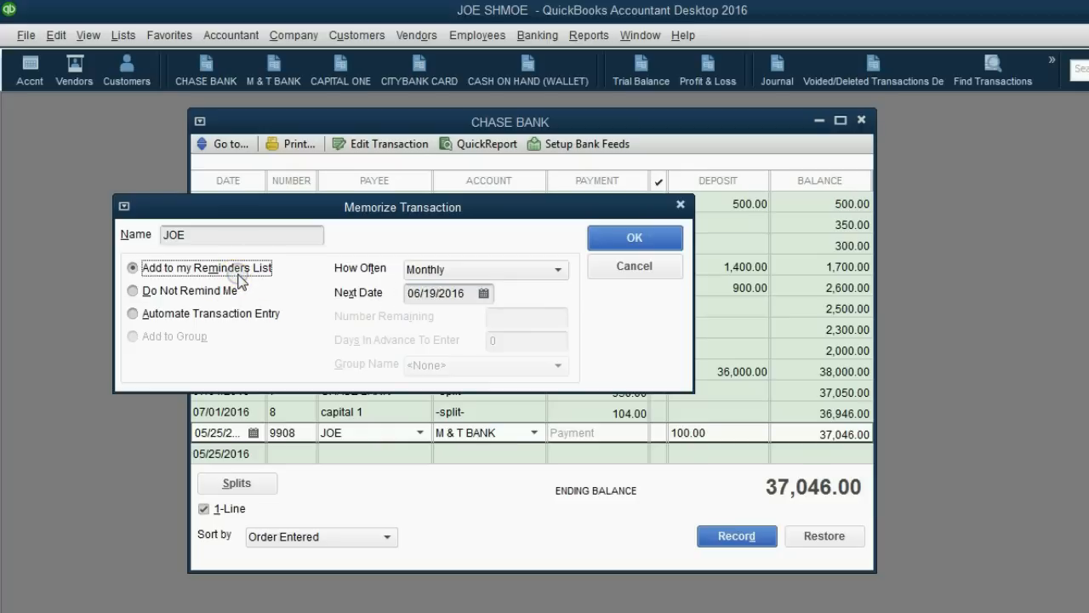
{"action": "left_click", "coordinate": [627, 239]}
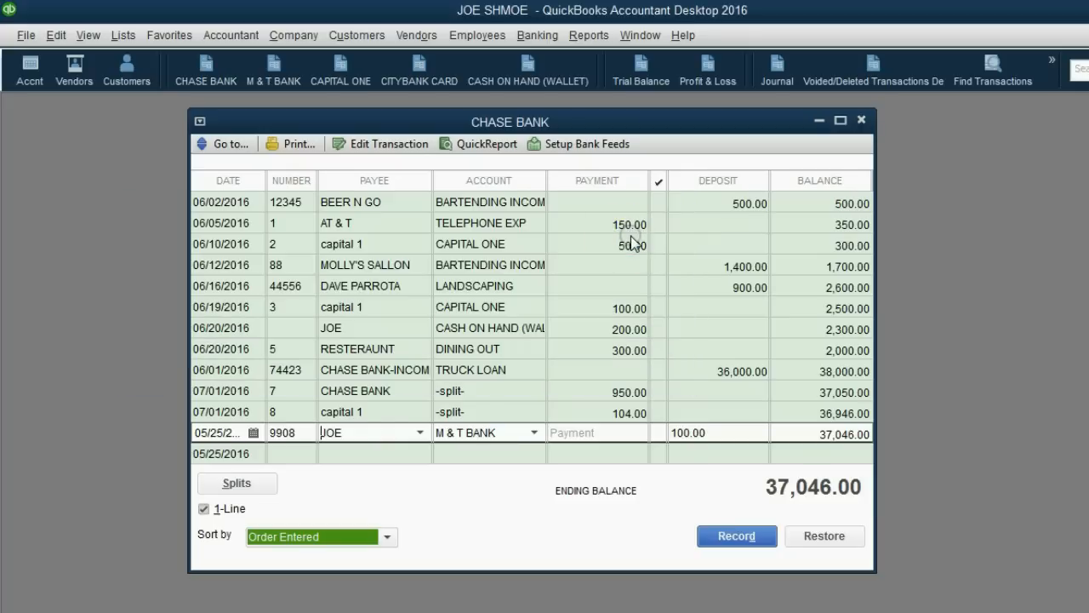
- Close the CHASE BANK register and open the company's Reminders
{"action": "left_click", "coordinate": [861, 120]}
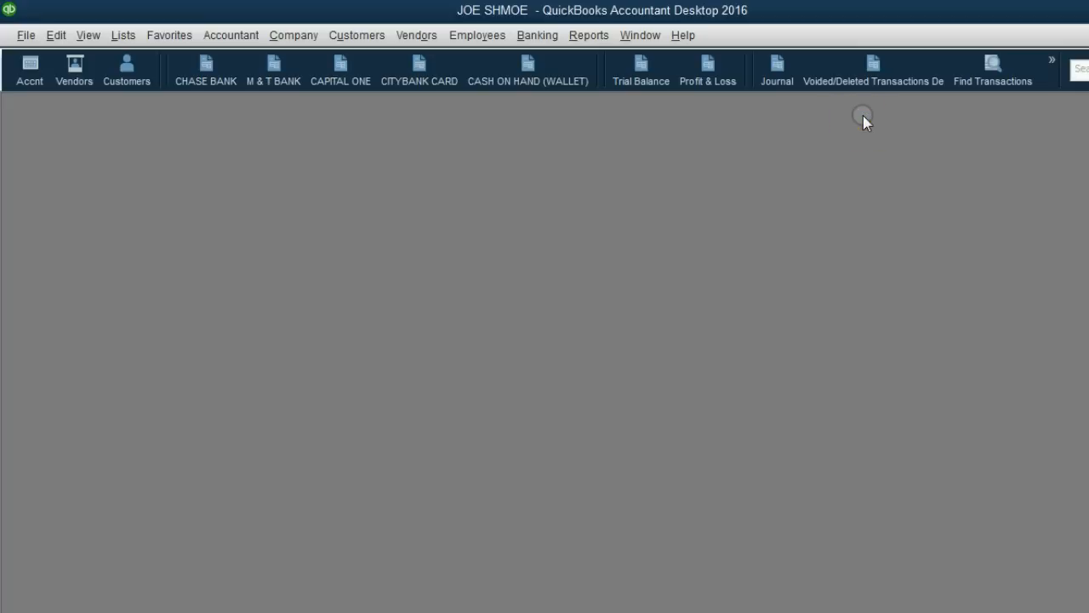
{"action": "left_click", "coordinate": [308, 35]}
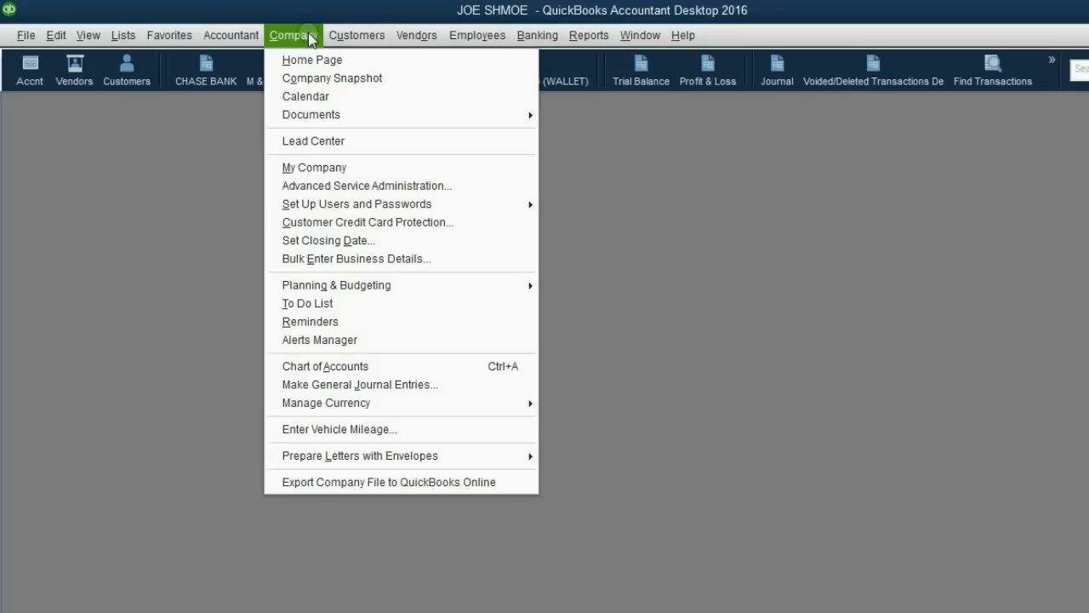
{"action": "left_click", "coordinate": [292, 319]}
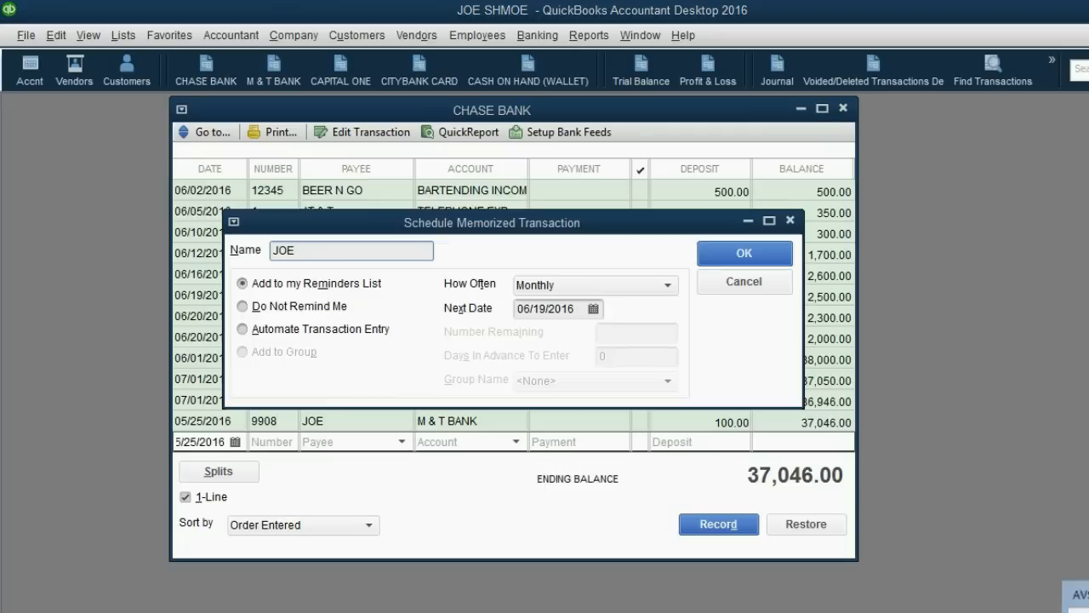
- Confirm the memorized transaction's monthly reminder schedule with next date 06/19/2016 and close the CHASE BANK register
{"action": "left_click", "coordinate": [717, 258]}
{"action": "left_click", "coordinate": [843, 109]}
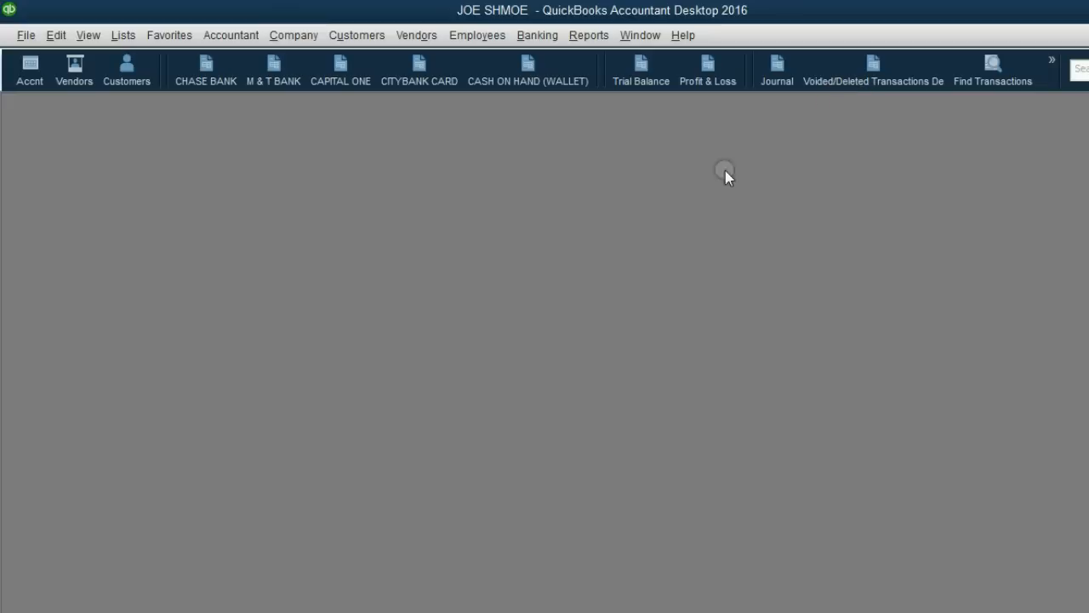
- Open the company's Reminders and examine the memorized transactions due
{"action": "left_click", "coordinate": [288, 35]}
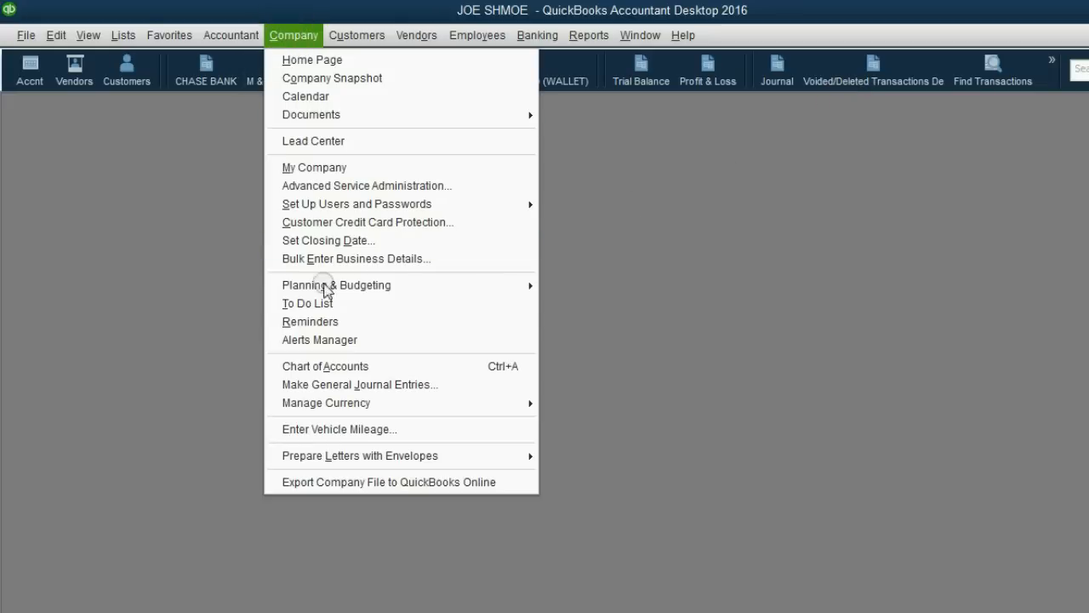
{"action": "left_click", "coordinate": [332, 321]}
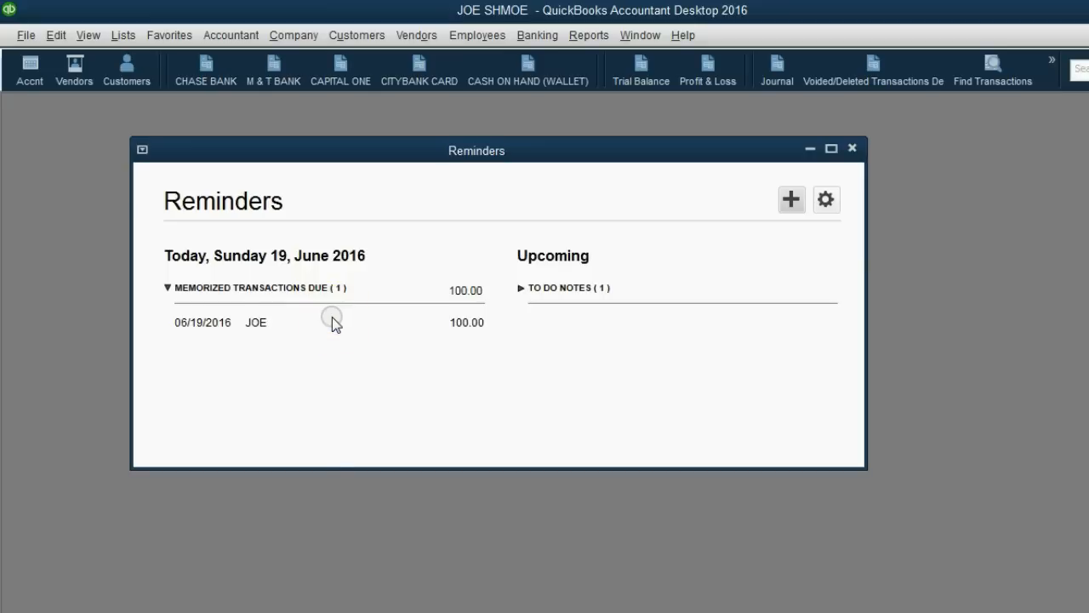
{"action": "left_click", "coordinate": [168, 288]}
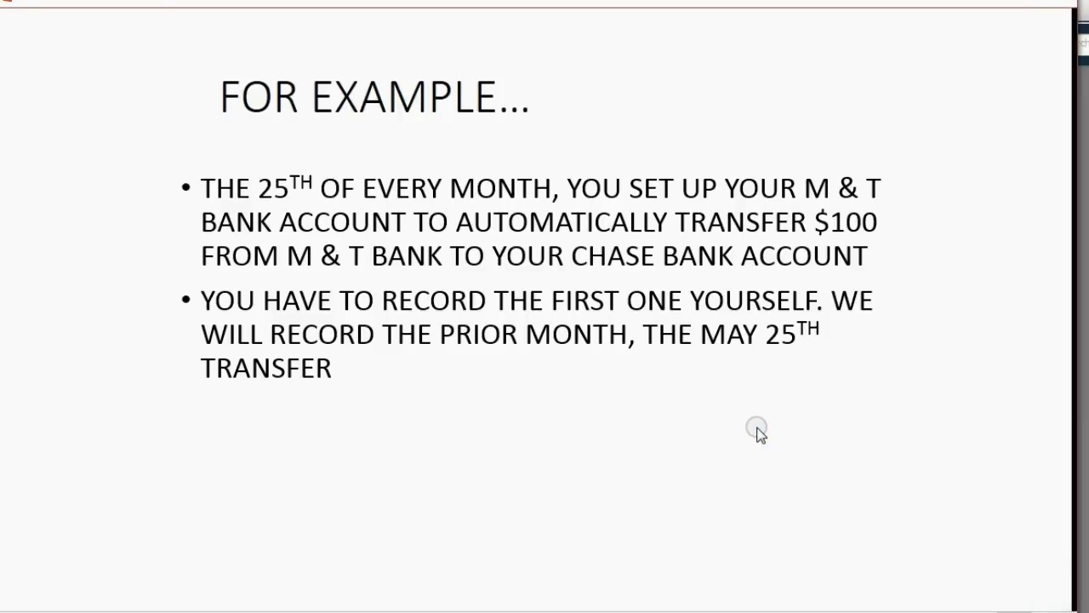
{"action": "left_click", "coordinate": [900, 612]}
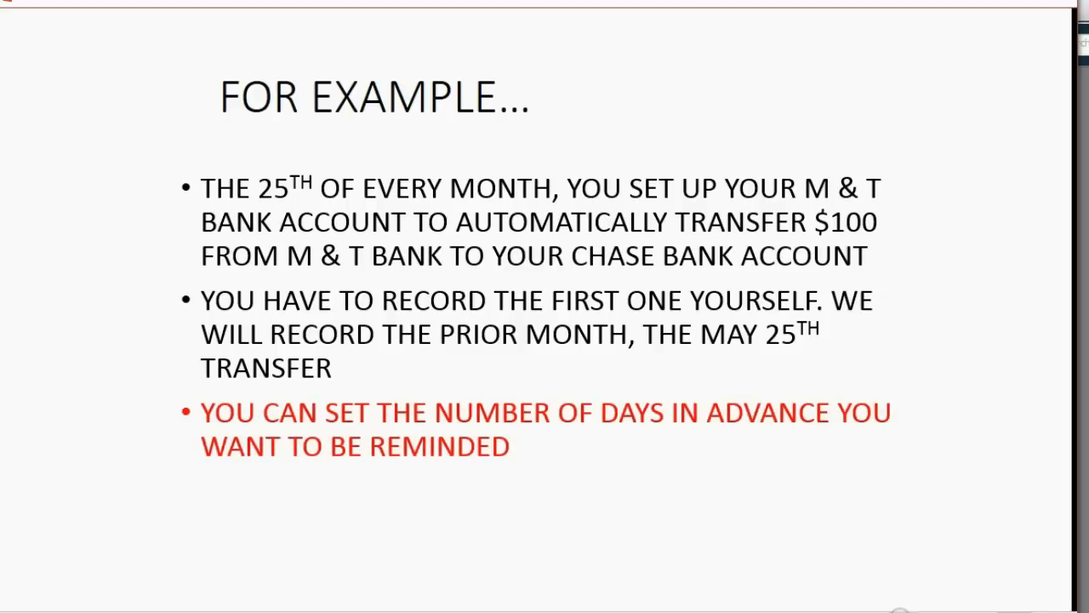
{"action": "left_click", "coordinate": [970, 5]}
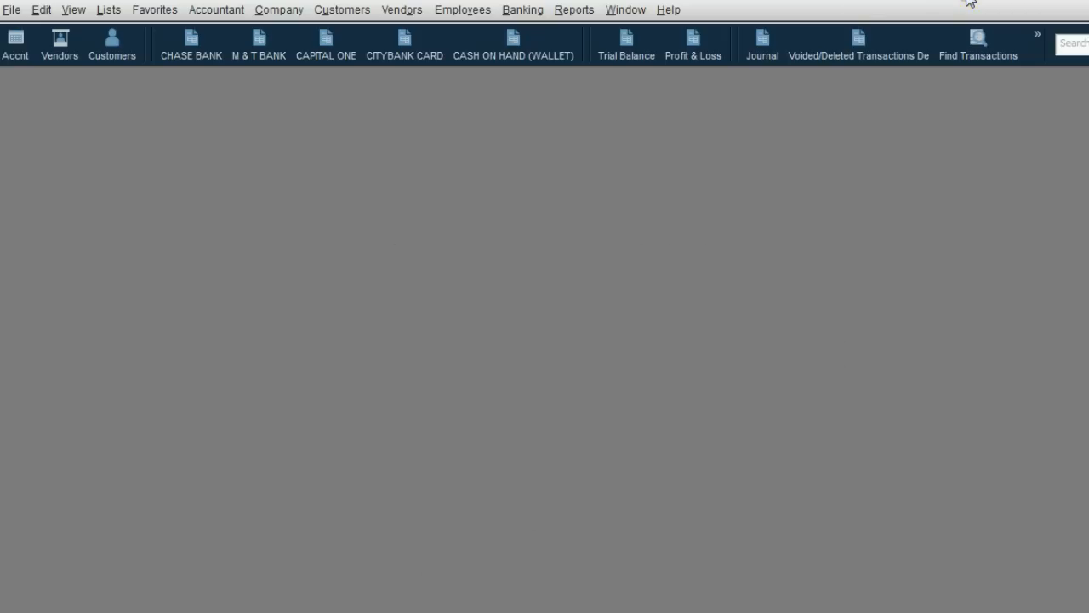
- Set the company's reminder preference for Memorized Transactions Due to 7 days before the due date and save it
{"action": "left_click", "coordinate": [40, 11]}
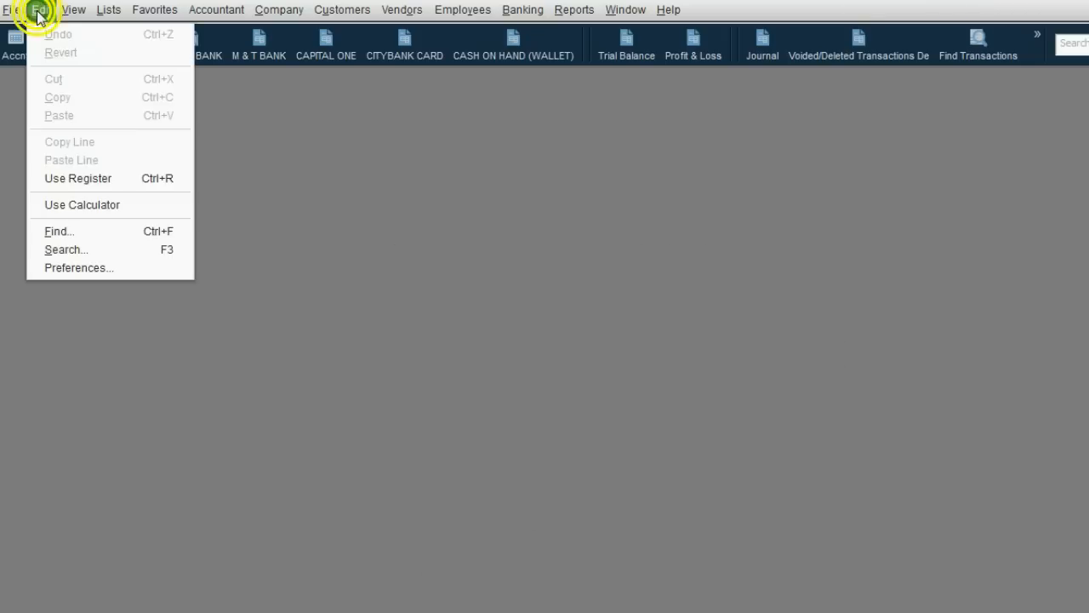
{"action": "left_click", "coordinate": [111, 268]}
{"action": "left_click", "coordinate": [137, 293]}
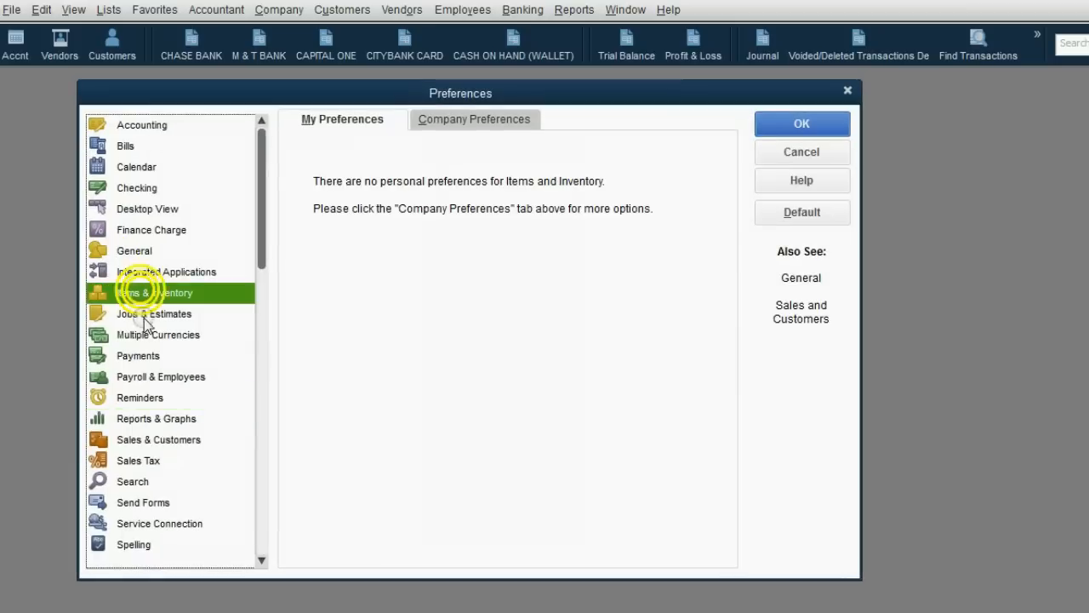
{"action": "left_click", "coordinate": [141, 400]}
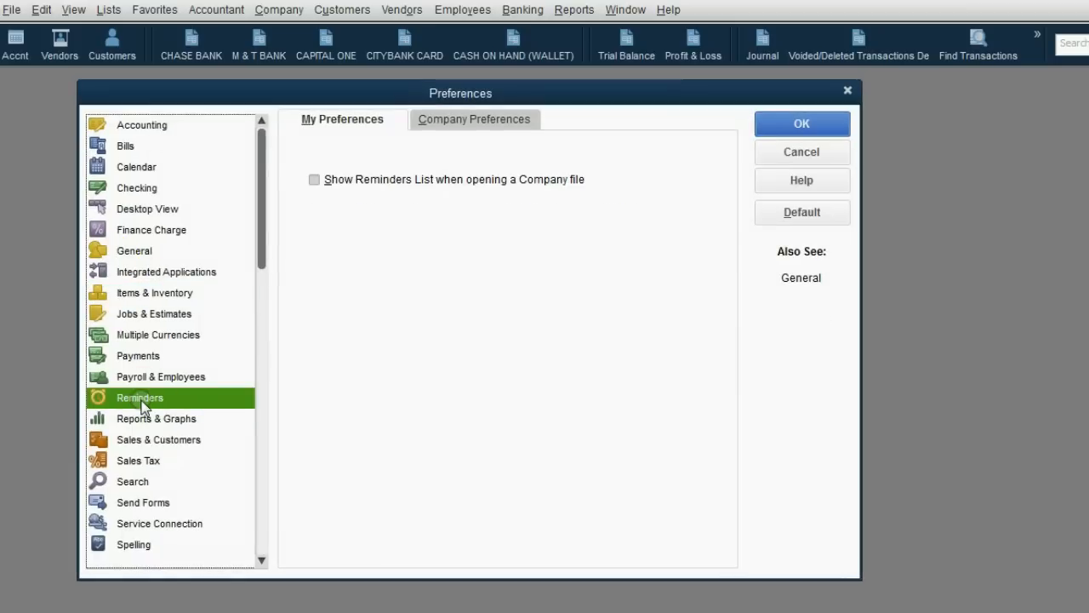
{"action": "left_click", "coordinate": [451, 119]}
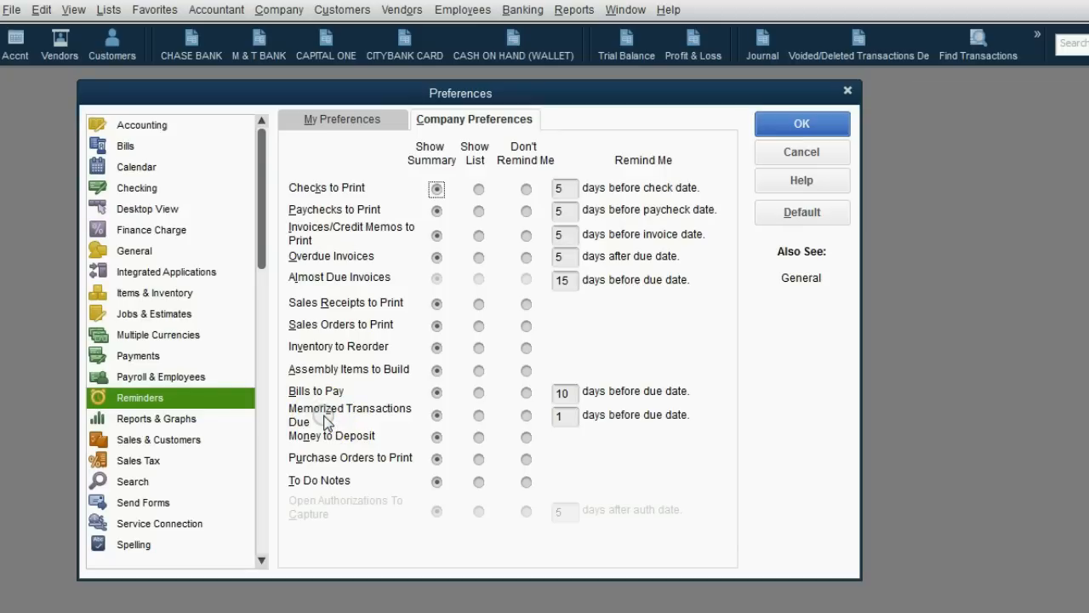
{"action": "left_click", "coordinate": [559, 416]}
{"action": "double_click", "coordinate": [568, 415]}
{"action": "type", "text": "7"}
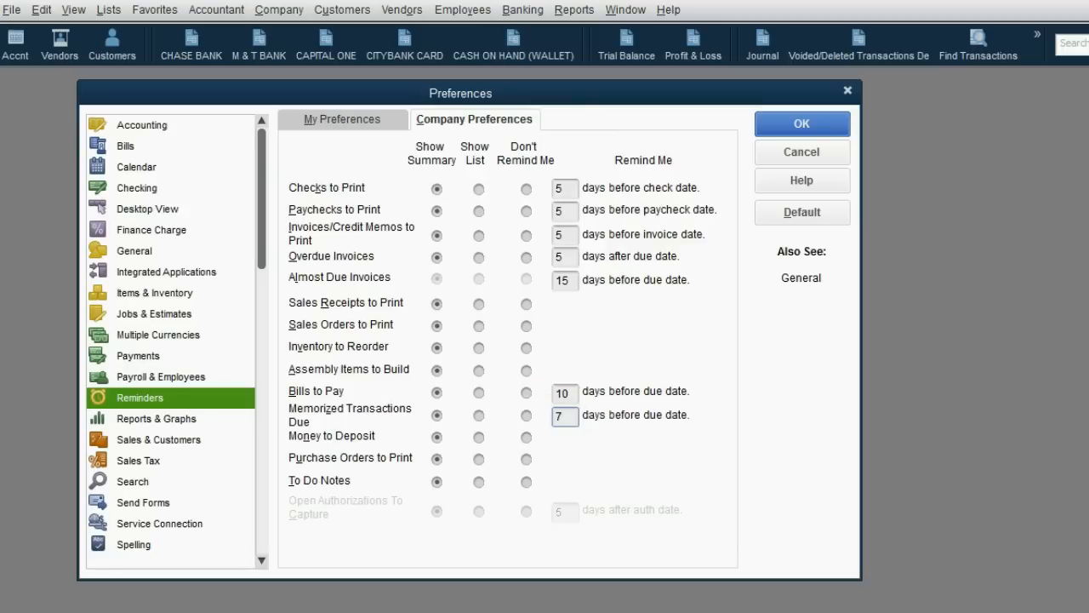
{"action": "left_click", "coordinate": [773, 127]}
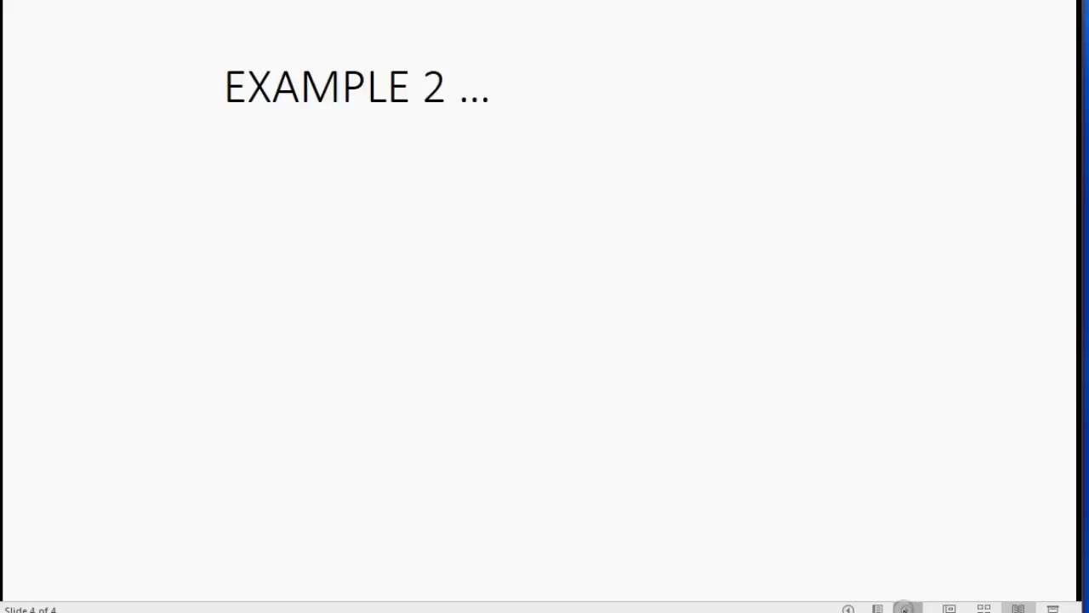
{"action": "left_click", "coordinate": [905, 609]}
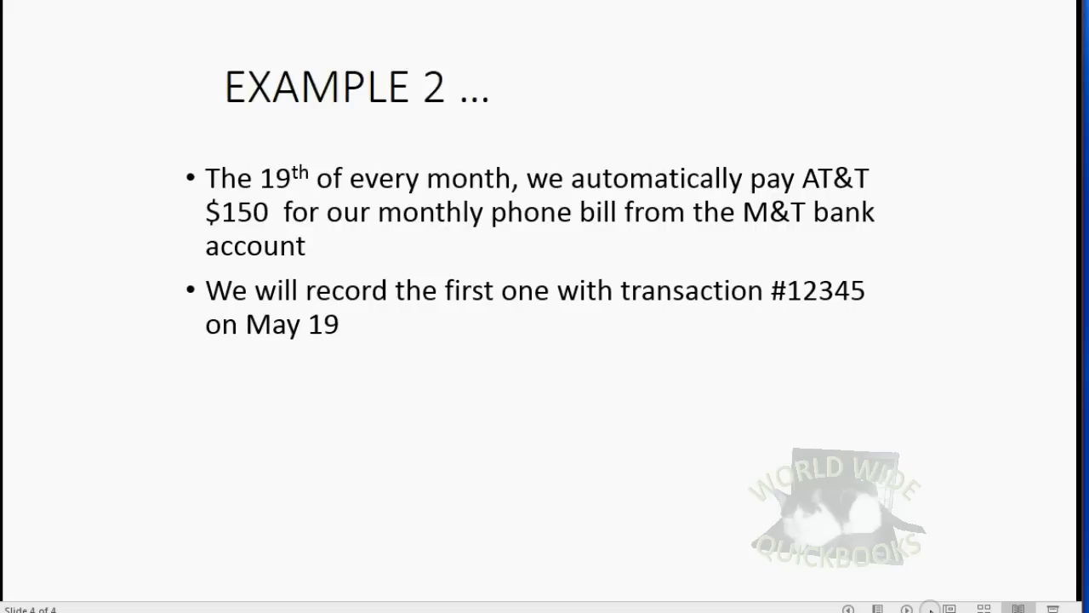
{"action": "key", "text": "Right"}
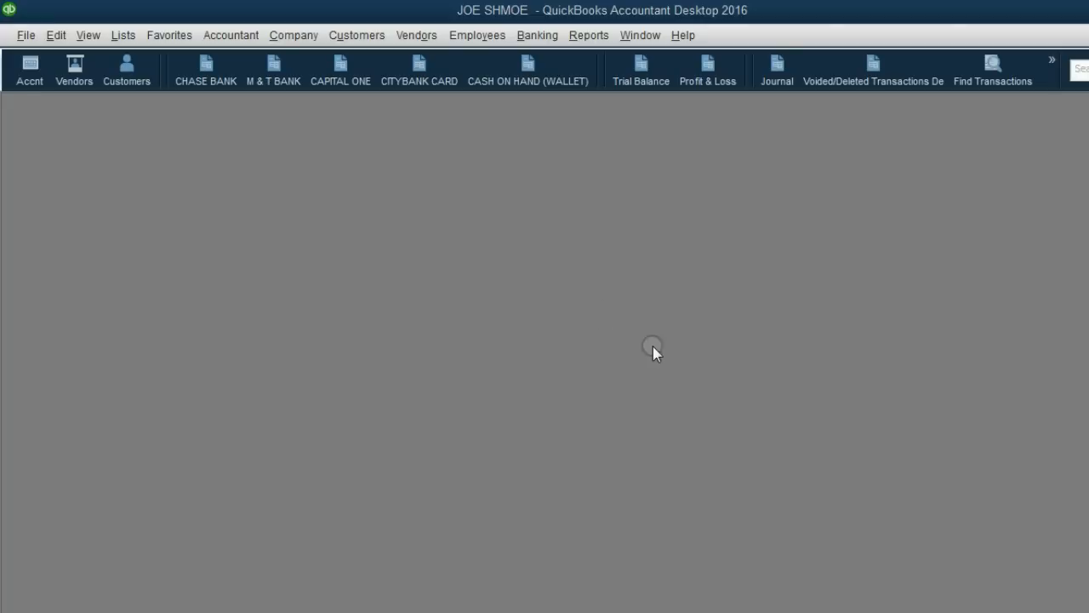
- Open the M & T BANK register and start a new entry dated 05/19/2016 with number 12345
{"action": "left_click", "coordinate": [273, 75]}
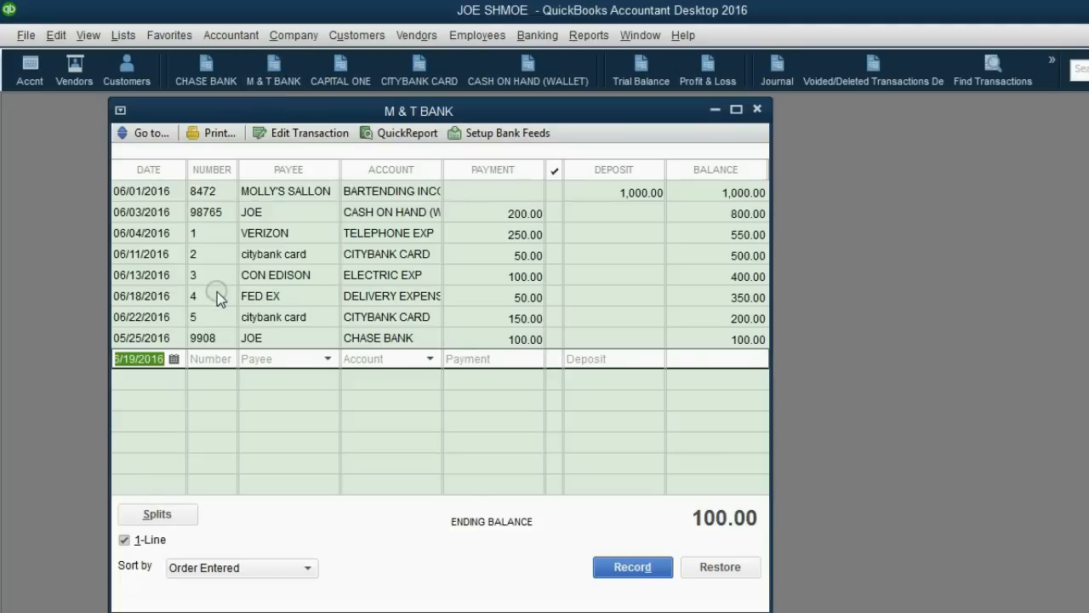
{"action": "left_click", "coordinate": [174, 359]}
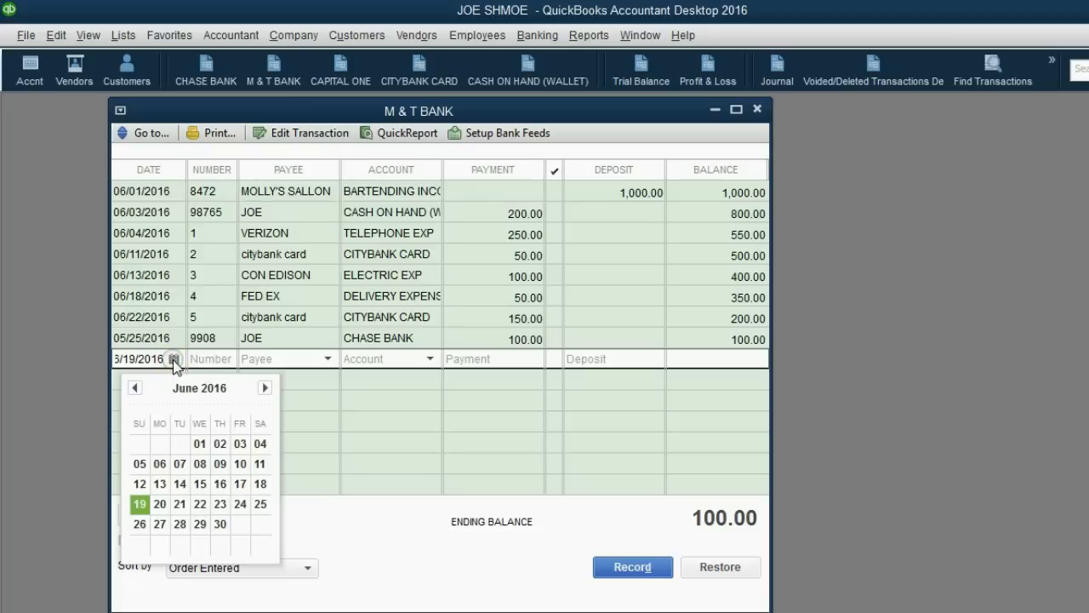
{"action": "left_click", "coordinate": [133, 387]}
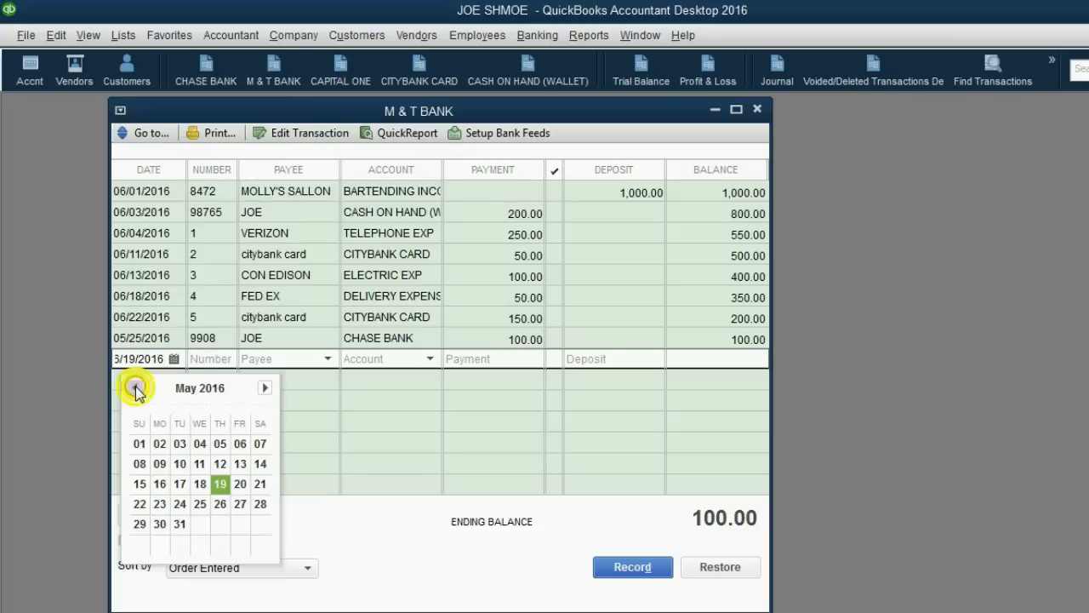
{"action": "left_click", "coordinate": [220, 483]}
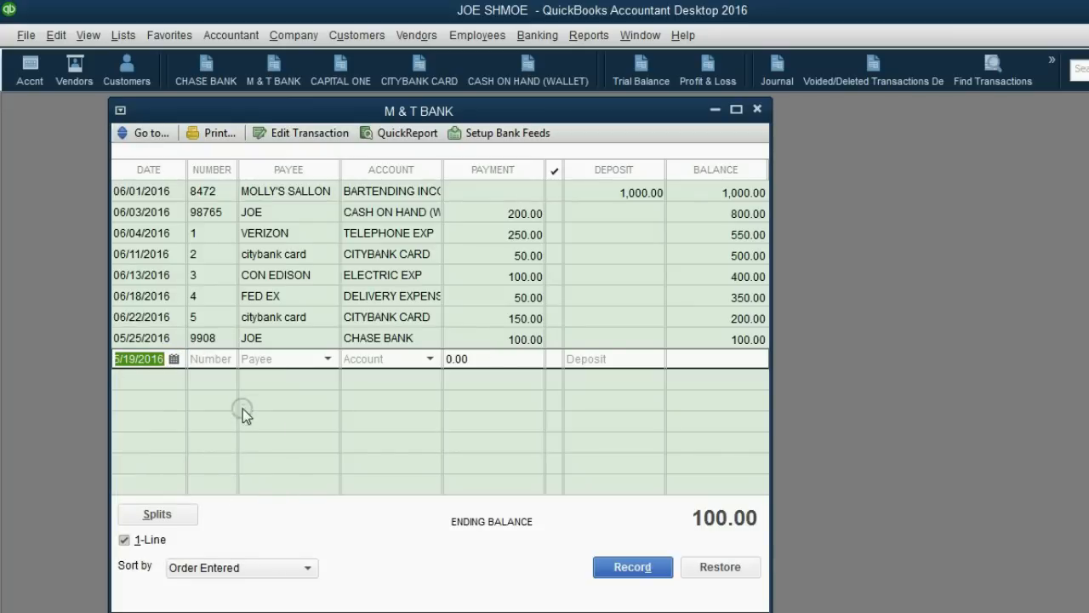
{"action": "left_click", "coordinate": [212, 359]}
{"action": "type", "text": "6"}
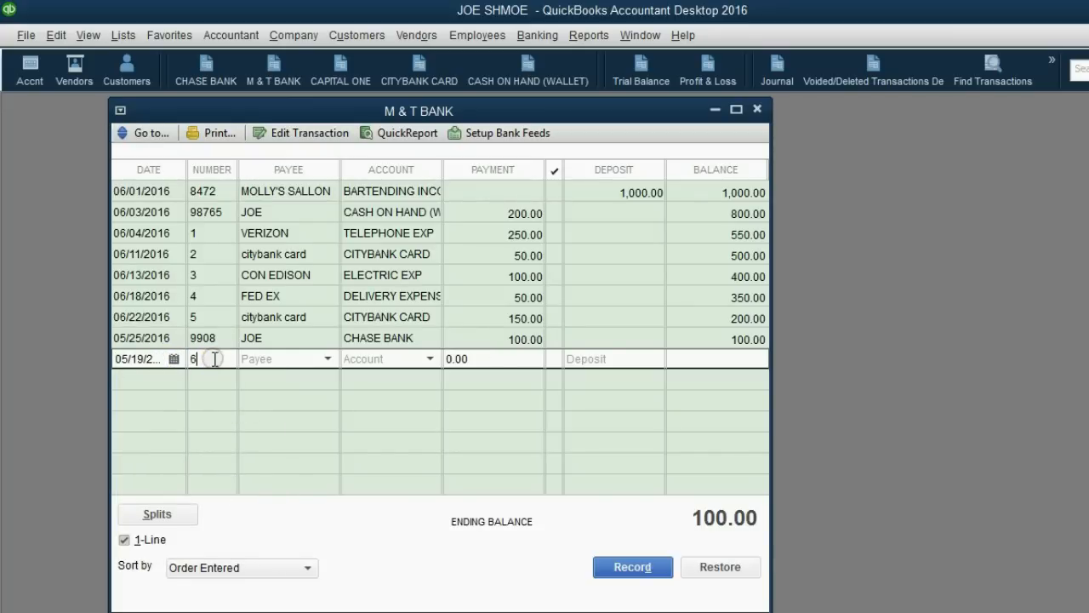
{"action": "key", "text": "BackSpace"}
{"action": "type", "text": "12345"}
- Choose AT & T as payee with the telephone expense account, enter a payment of 150, and record the entry
{"action": "left_click", "coordinate": [328, 359]}
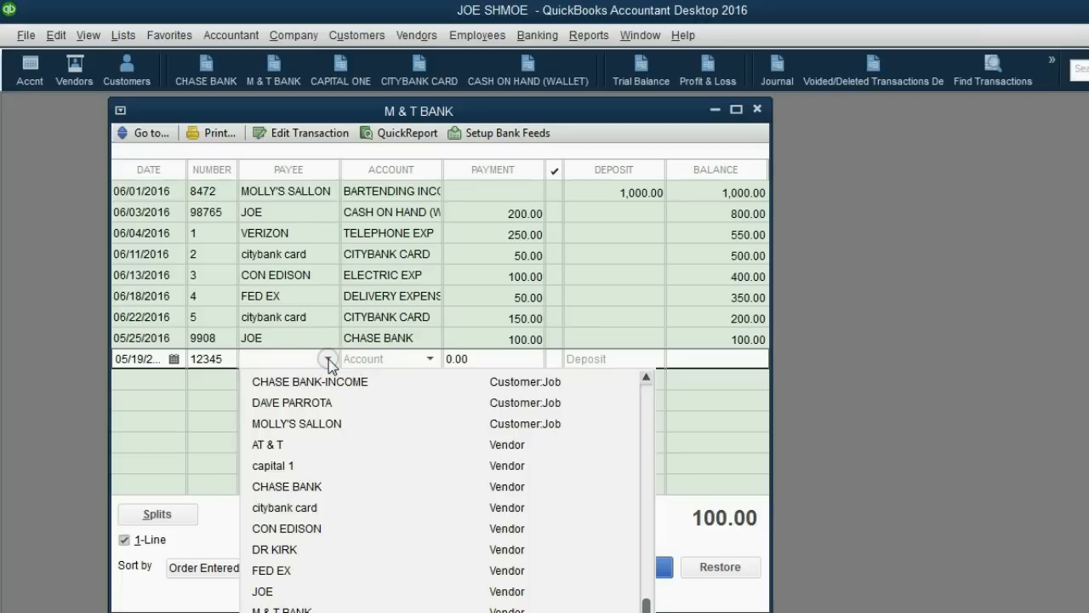
{"action": "left_click", "coordinate": [293, 445]}
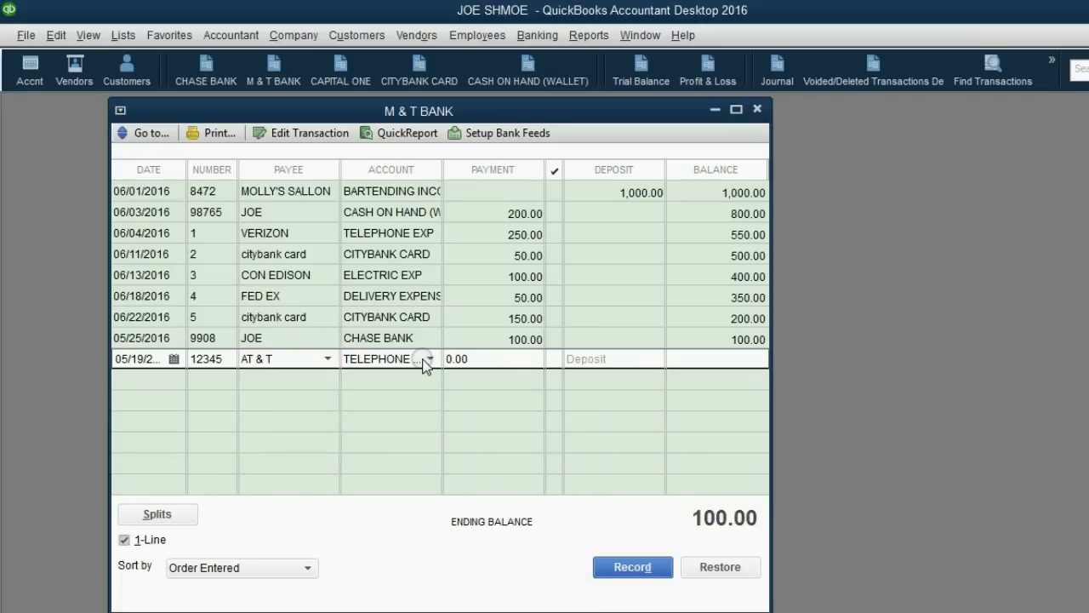
{"action": "left_click_drag", "start_coordinate": [479, 362], "coordinate": [437, 361]}
{"action": "type", "text": "160"}
{"action": "key", "text": "Tab"}
{"action": "key", "text": "shift+Tab"}
{"action": "type", "text": "150"}
{"action": "key", "text": "Tab"}
{"action": "left_click", "coordinate": [616, 566]}
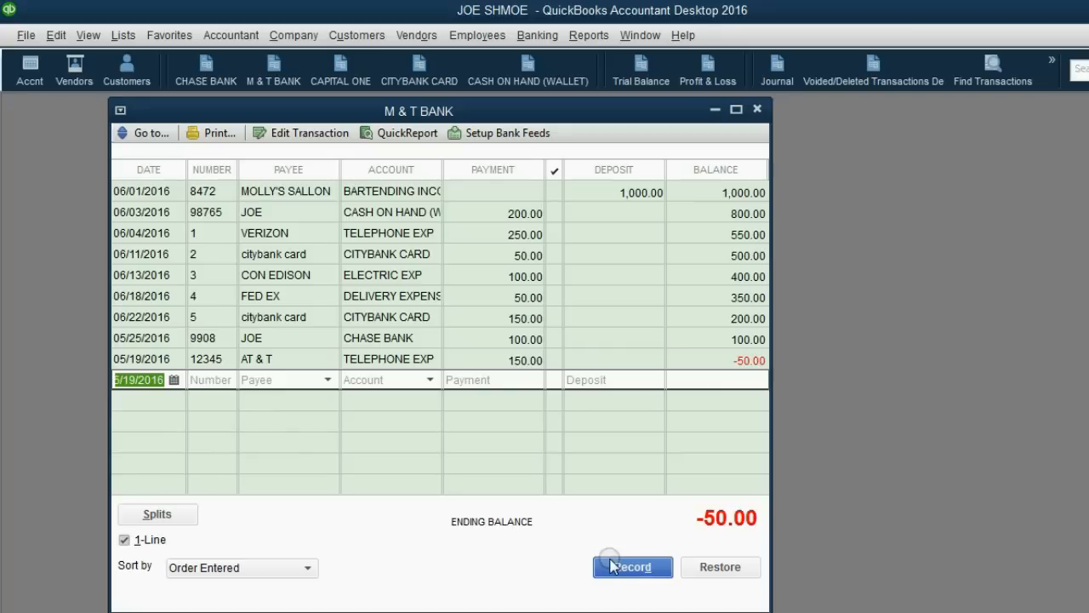
- Select the recorded AT & T payment in the register and start memorizing that check
{"action": "left_click", "coordinate": [216, 569]}
{"action": "left_click", "coordinate": [215, 566]}
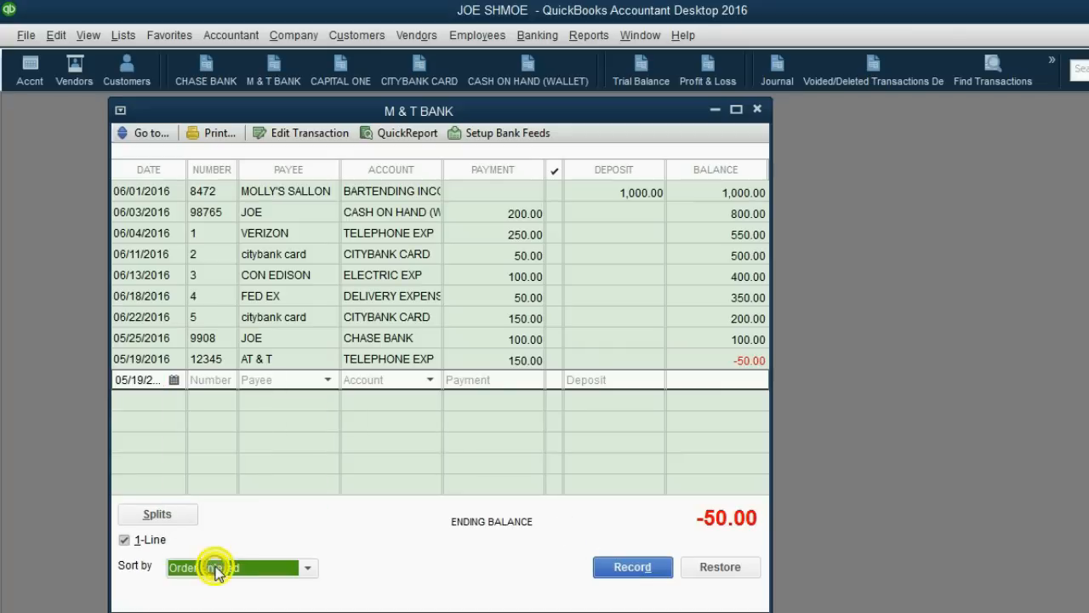
{"action": "left_click", "coordinate": [277, 358]}
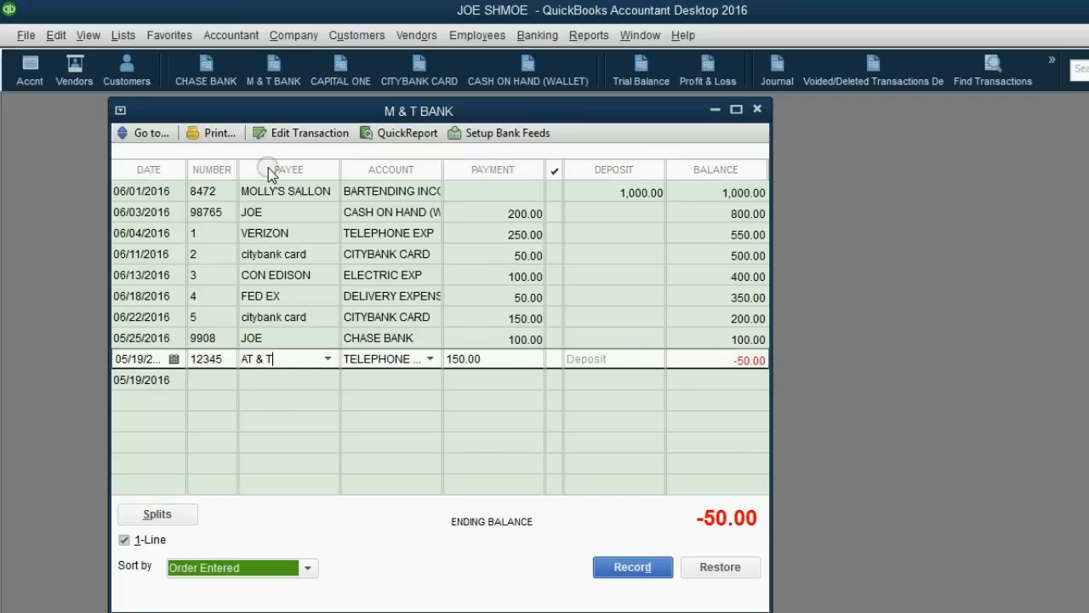
{"action": "left_click", "coordinate": [192, 570]}
{"action": "left_click", "coordinate": [61, 35]}
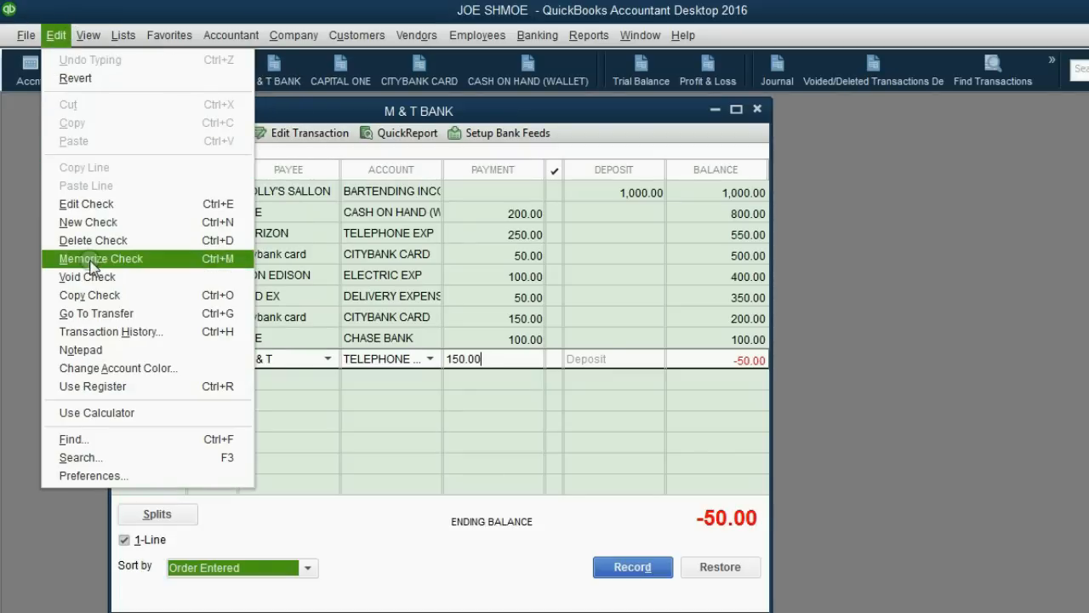
{"action": "left_click", "coordinate": [91, 263]}
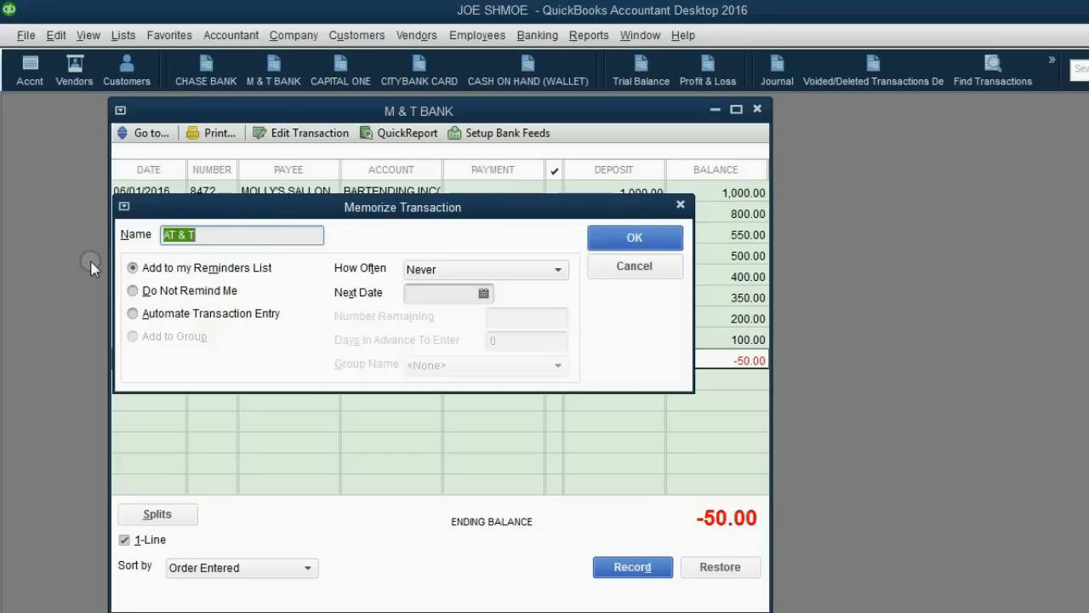
{"action": "left_click_drag", "start_coordinate": [184, 212], "coordinate": [211, 212]}
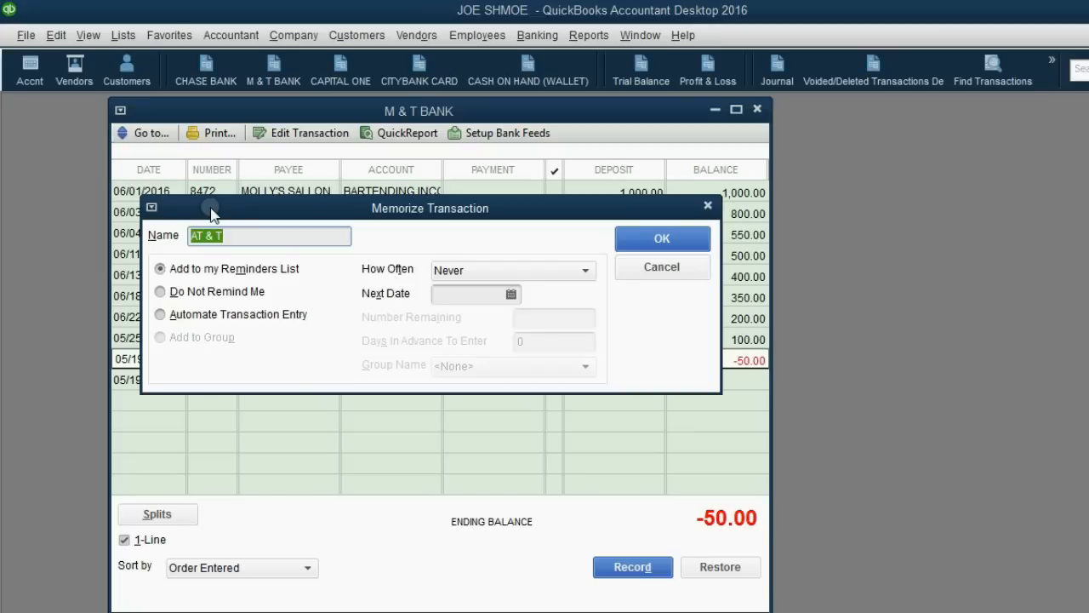
{"action": "left_click_drag", "start_coordinate": [211, 213], "coordinate": [217, 213]}
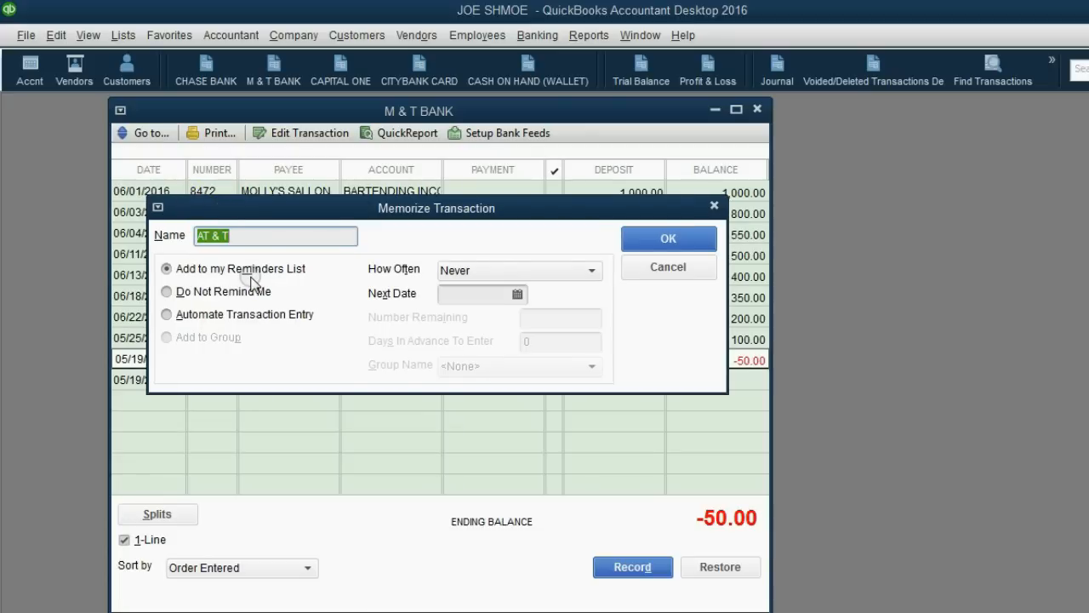
- Automate the AT & T transaction entry monthly with next date 06/19/2016 and 0 days in advance, save it, and close the register
{"action": "left_click", "coordinate": [213, 314]}
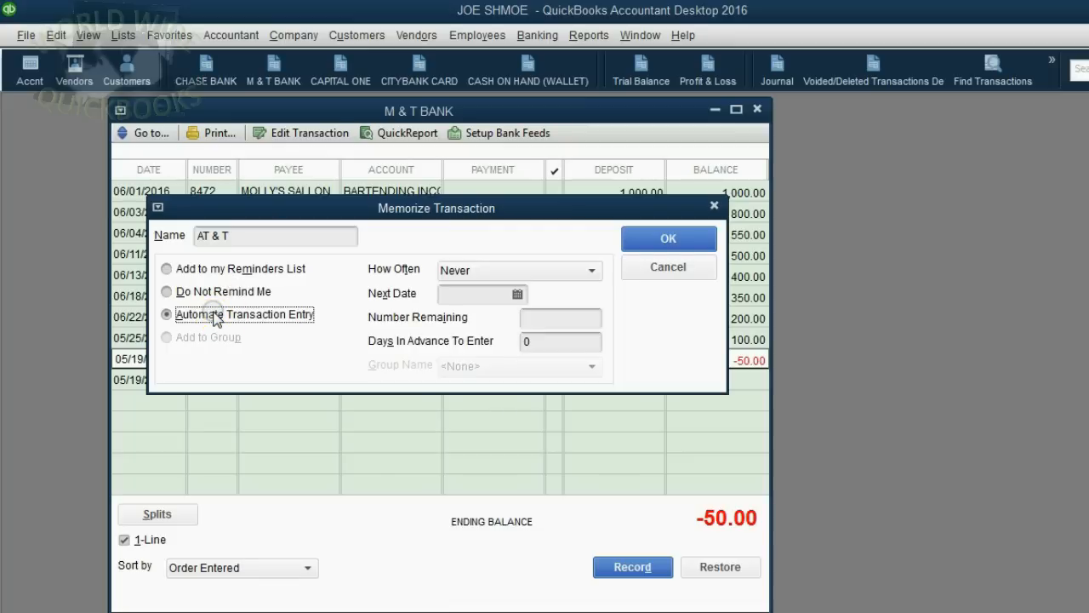
{"action": "left_click", "coordinate": [450, 269]}
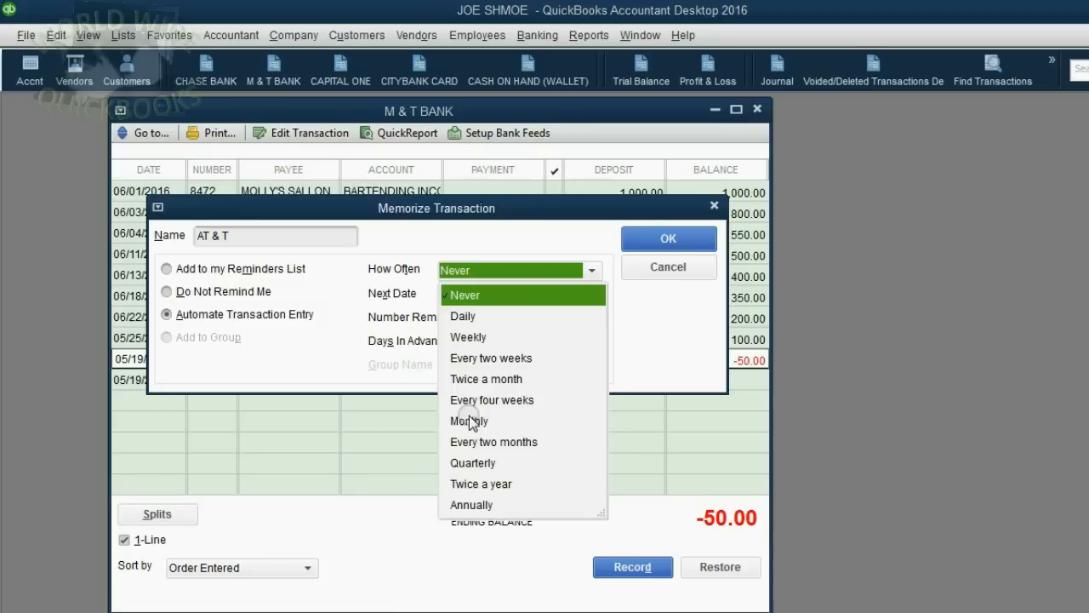
{"action": "left_click", "coordinate": [470, 421]}
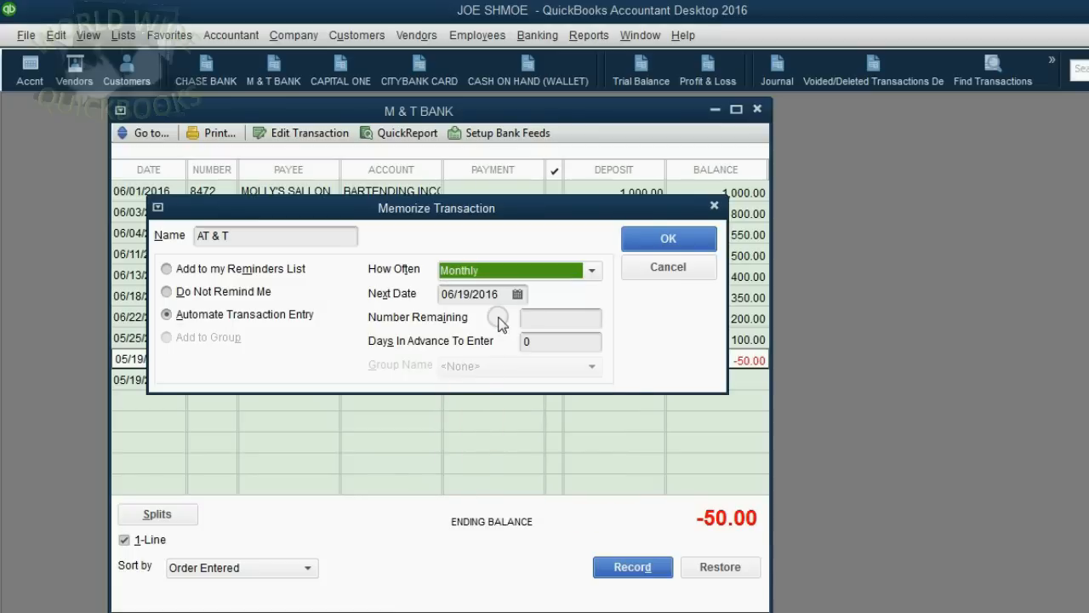
{"action": "left_click", "coordinate": [459, 294]}
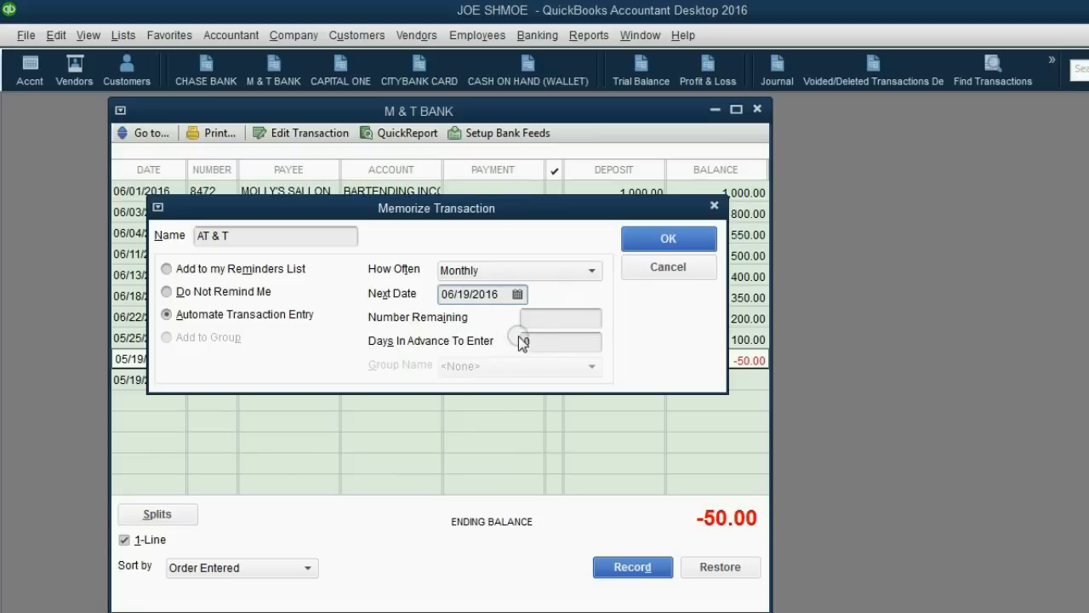
{"action": "left_click", "coordinate": [537, 318]}
{"action": "left_click", "coordinate": [540, 339]}
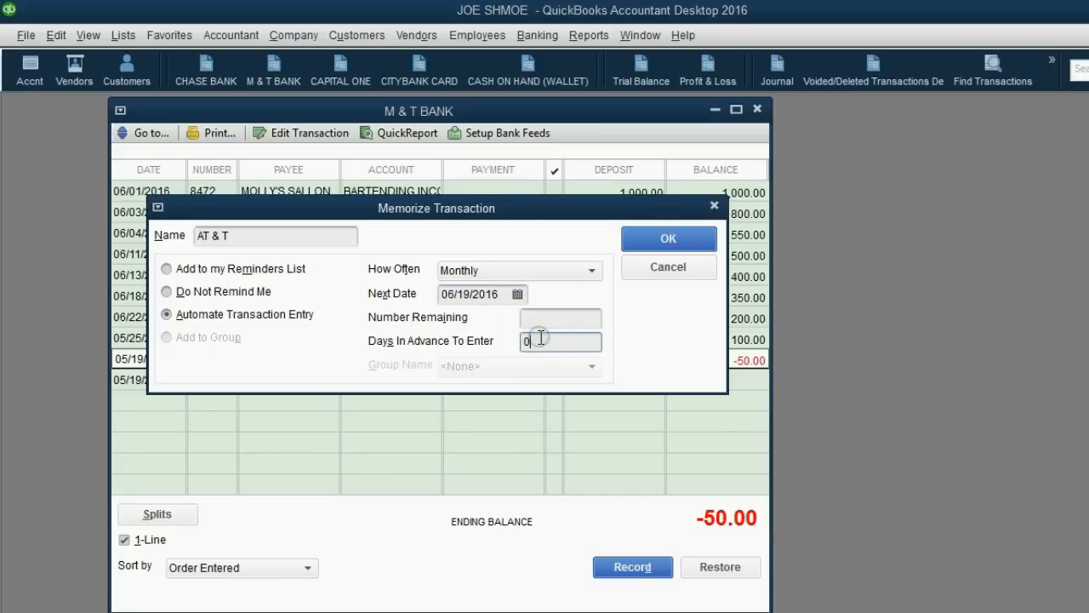
{"action": "left_click", "coordinate": [545, 317]}
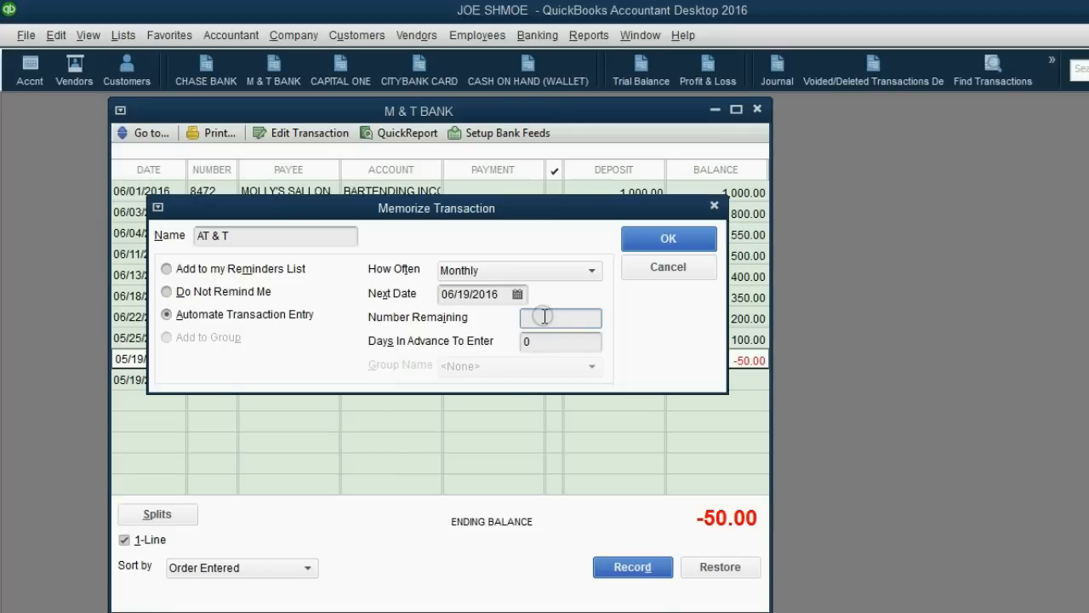
{"action": "left_click", "coordinate": [547, 339]}
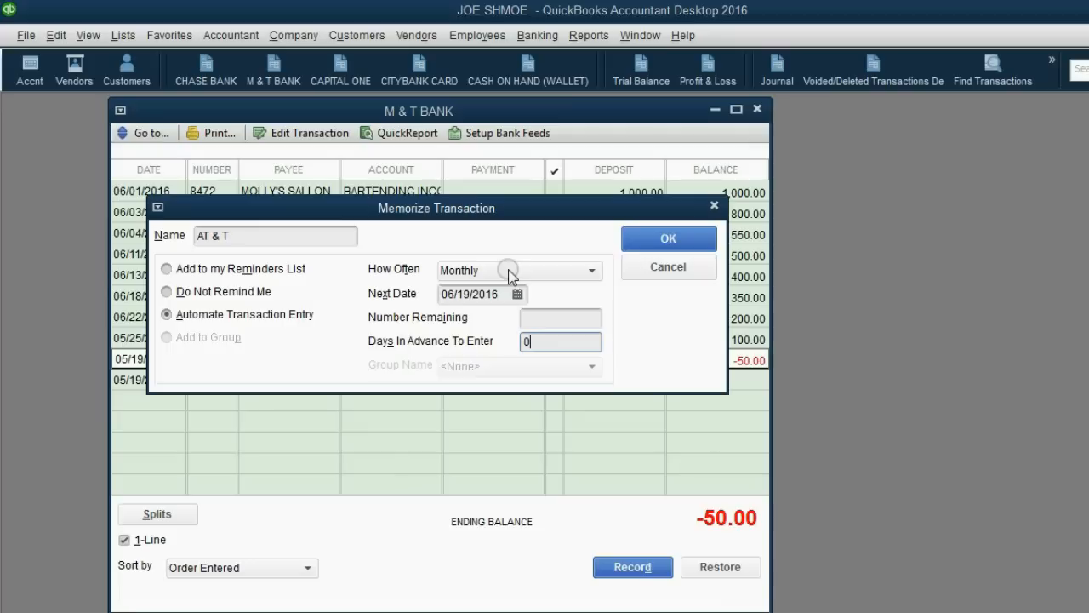
{"action": "left_click", "coordinate": [451, 295]}
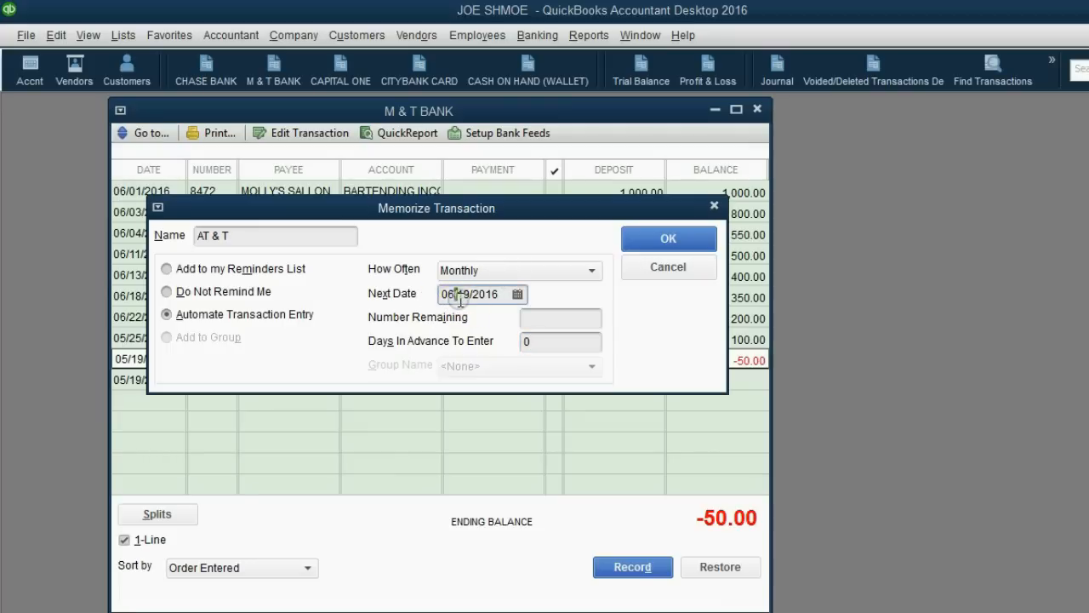
{"action": "left_click", "coordinate": [663, 241]}
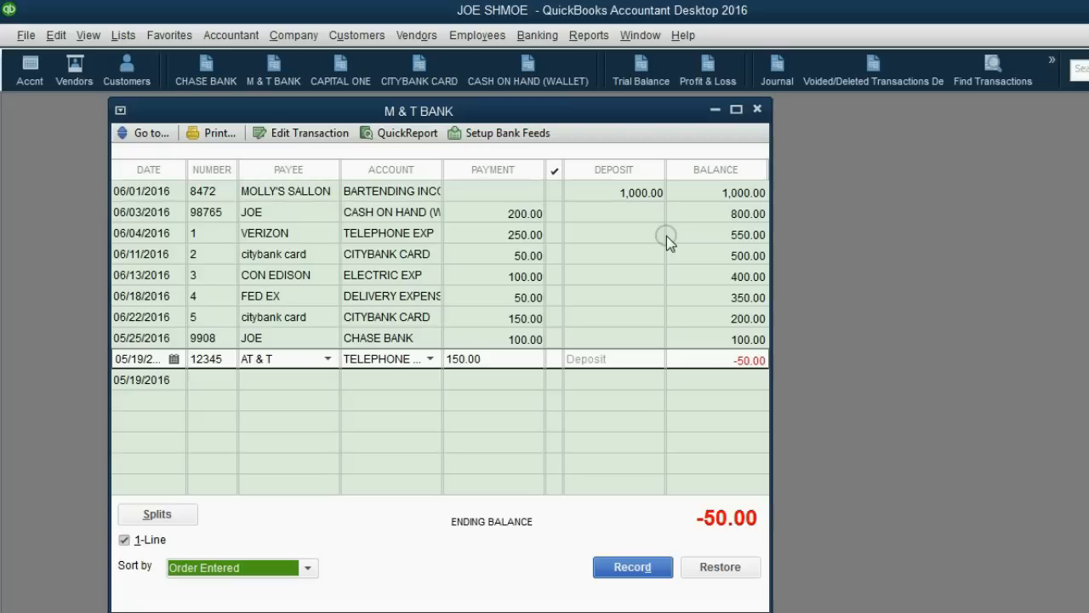
{"action": "left_click", "coordinate": [758, 110]}
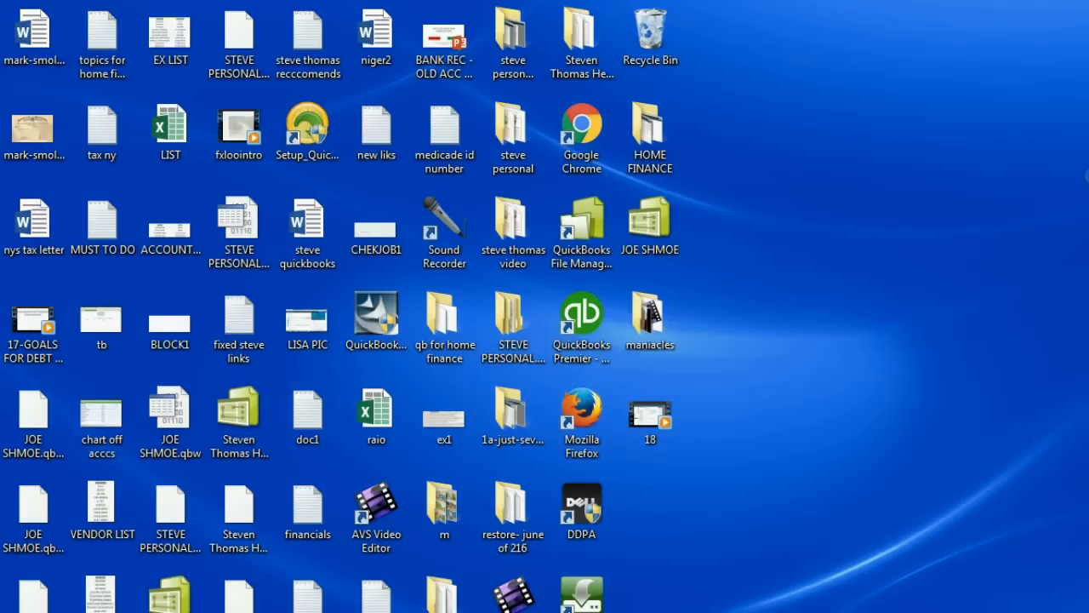
- Reopen the company file from the desktop and enter the checked AT & T memorized transaction dated 06/19/2016 now
{"action": "double_click", "coordinate": [647, 230]}
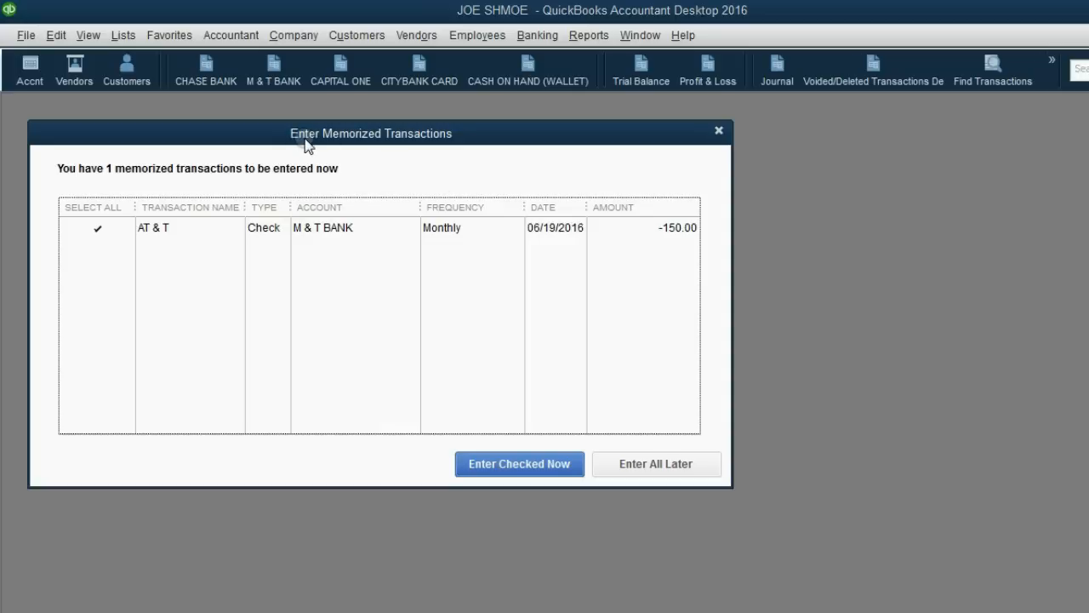
{"action": "left_click", "coordinate": [310, 229]}
{"action": "left_click", "coordinate": [310, 231]}
{"action": "left_click", "coordinate": [537, 468]}
{"action": "left_click", "coordinate": [94, 226]}
{"action": "left_click", "coordinate": [490, 463]}
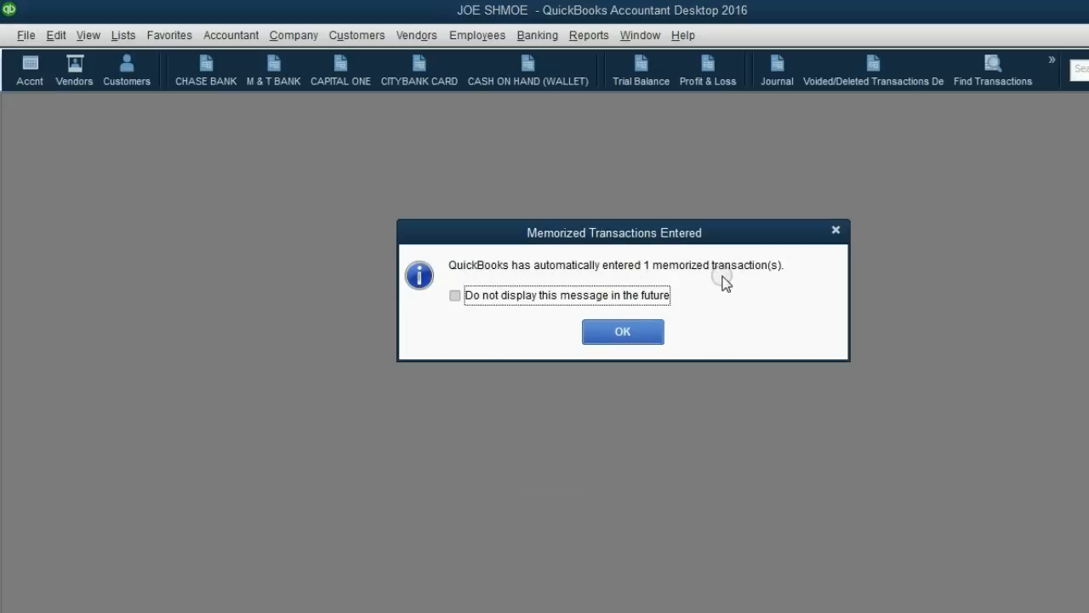
{"action": "left_click", "coordinate": [638, 333]}
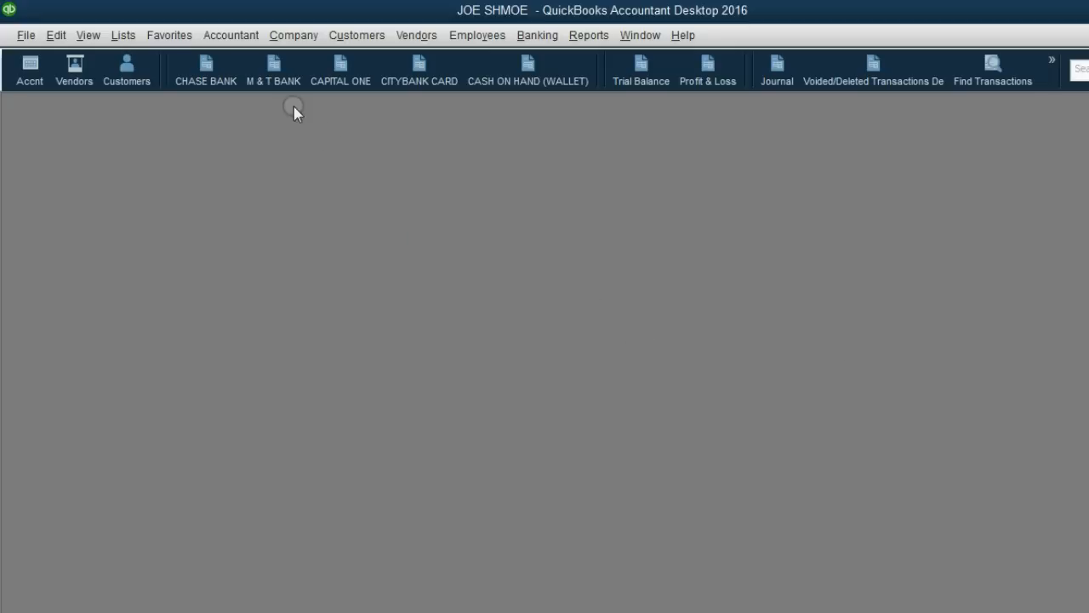
- Open the M & T BANK register and examine the date, payee and payment of the two AT & T entries
{"action": "left_click", "coordinate": [274, 83]}
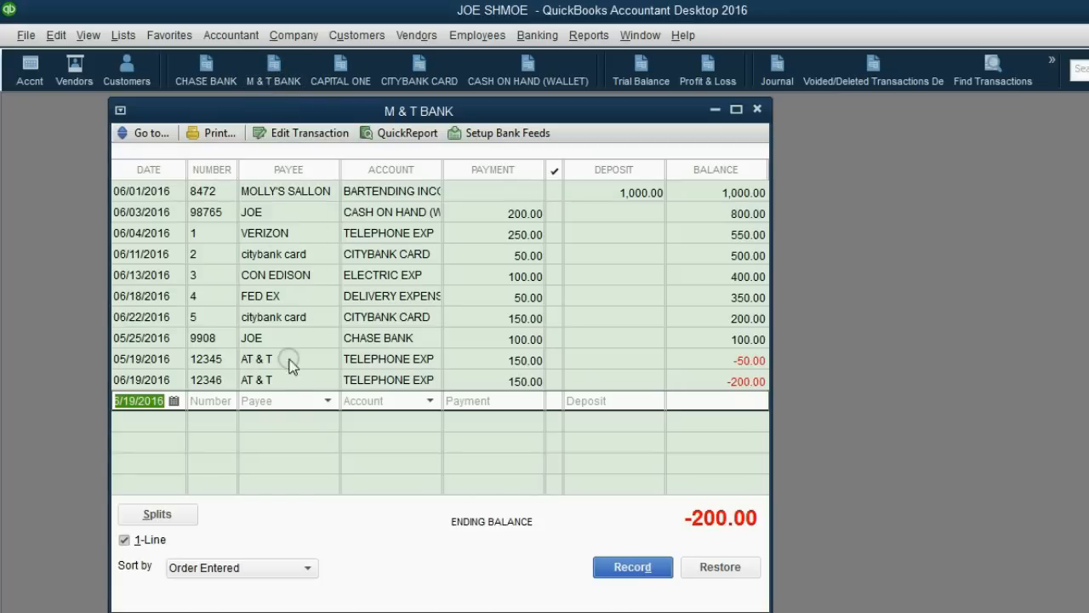
{"action": "left_click", "coordinate": [269, 381]}
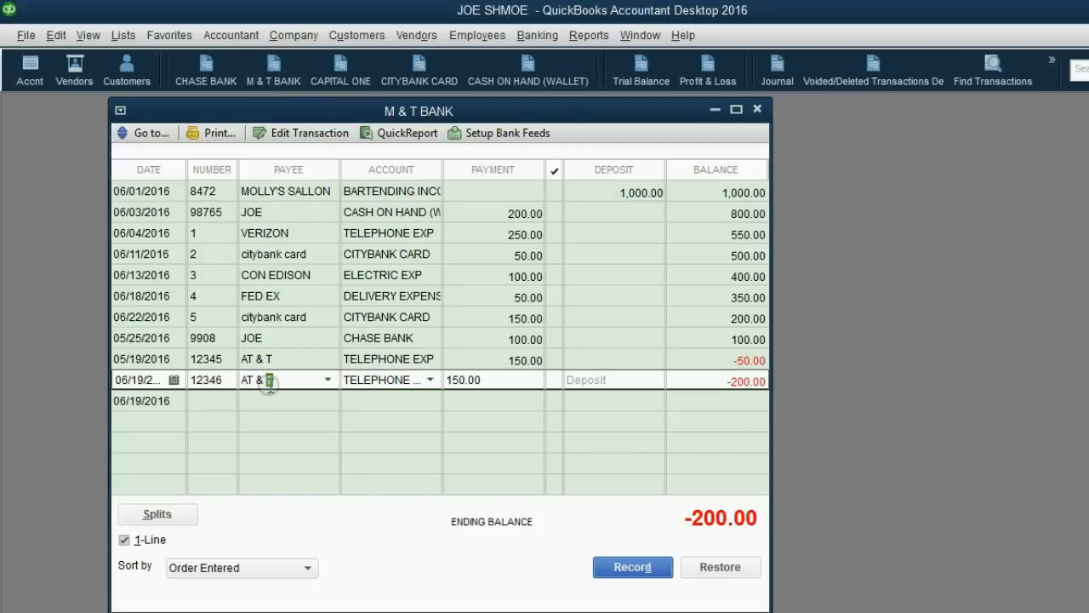
{"action": "left_click", "coordinate": [476, 380]}
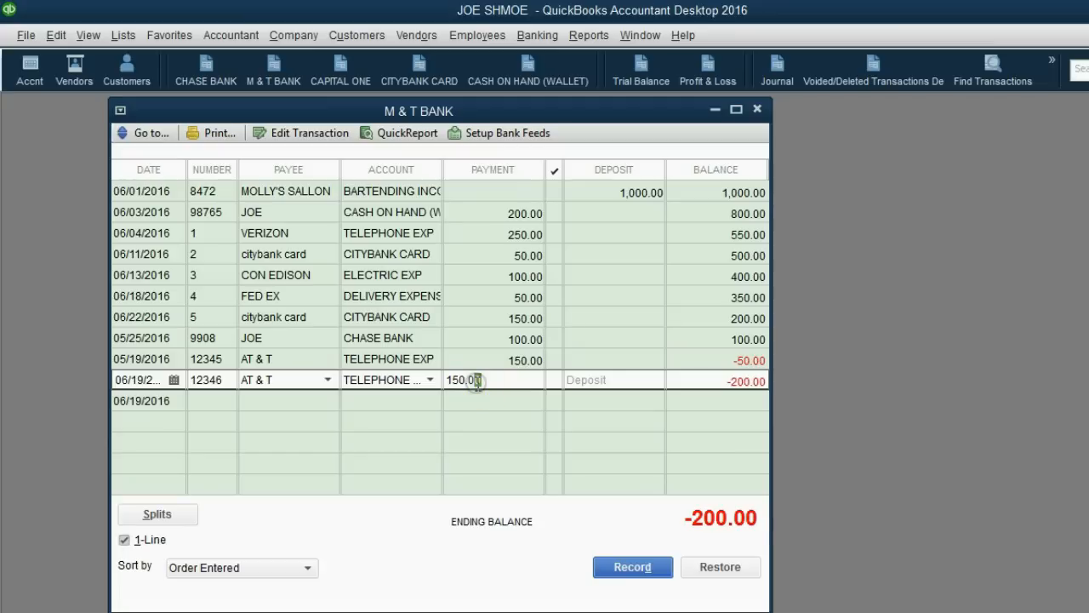
{"action": "left_click", "coordinate": [169, 359]}
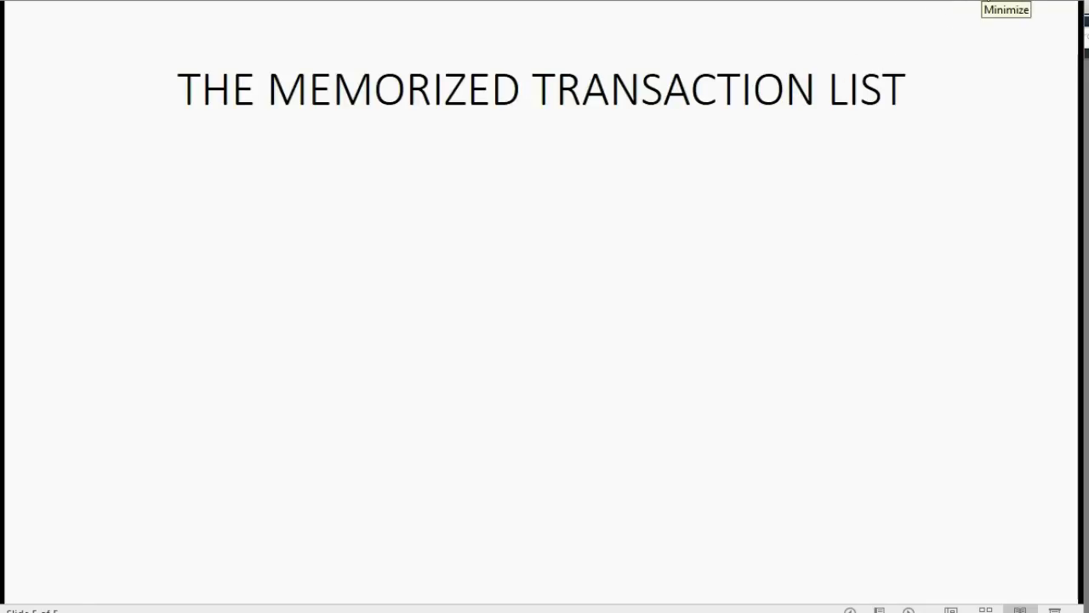
- Minimize the slideshow, open the Memorized Transaction List, widen its window to show all columns, and review both entries
{"action": "left_click", "coordinate": [1000, 2]}
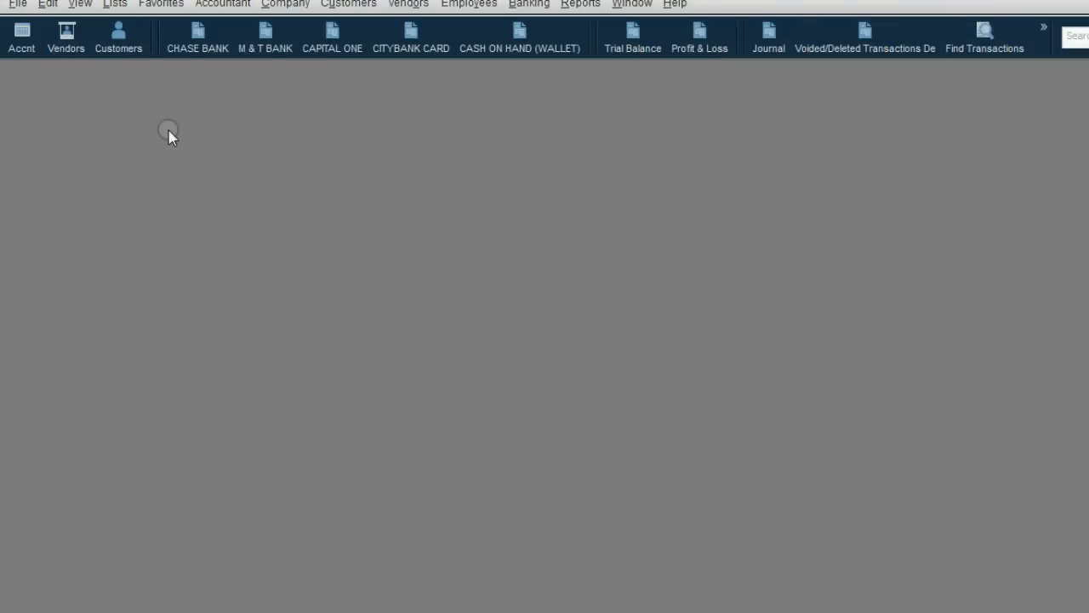
{"action": "left_click", "coordinate": [117, 5]}
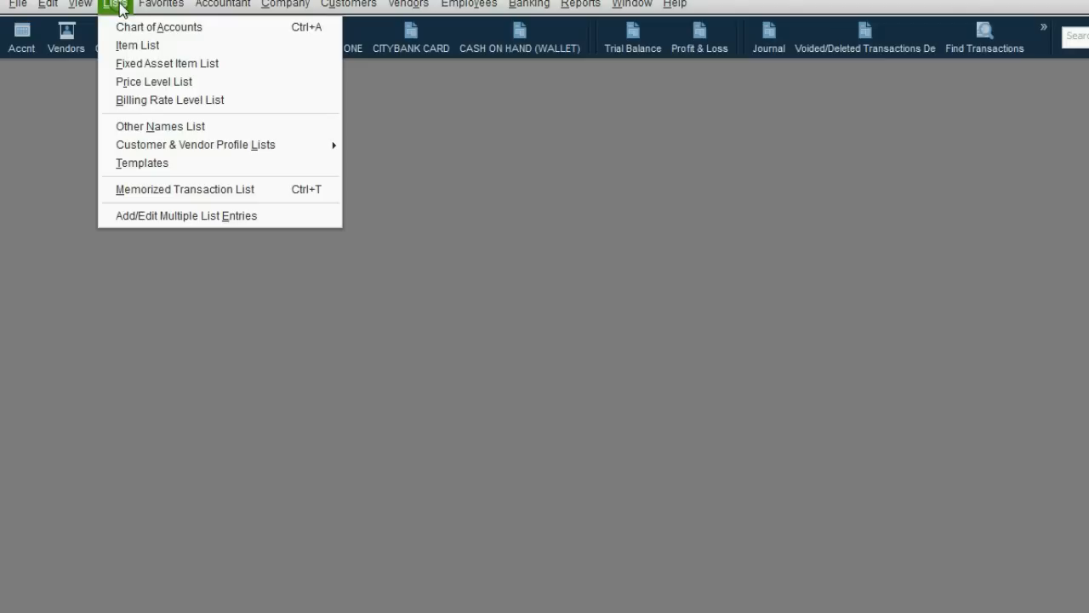
{"action": "left_click", "coordinate": [161, 190]}
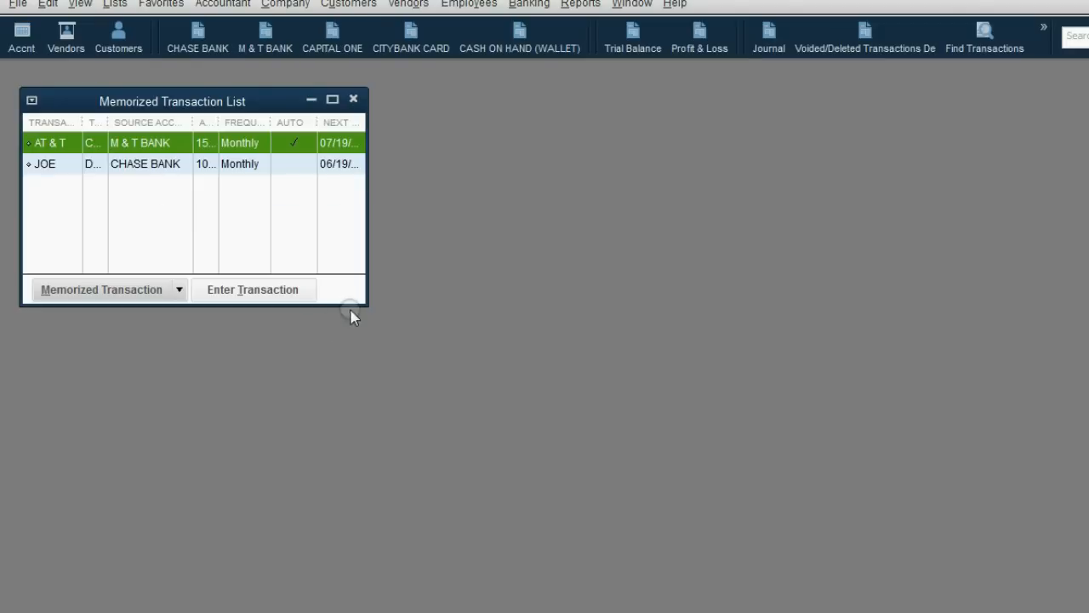
{"action": "left_click_drag", "start_coordinate": [360, 303], "coordinate": [881, 340]}
{"action": "left_click", "coordinate": [265, 165]}
{"action": "left_click", "coordinate": [264, 143]}
{"action": "left_click", "coordinate": [264, 165]}
{"action": "left_click", "coordinate": [266, 148]}
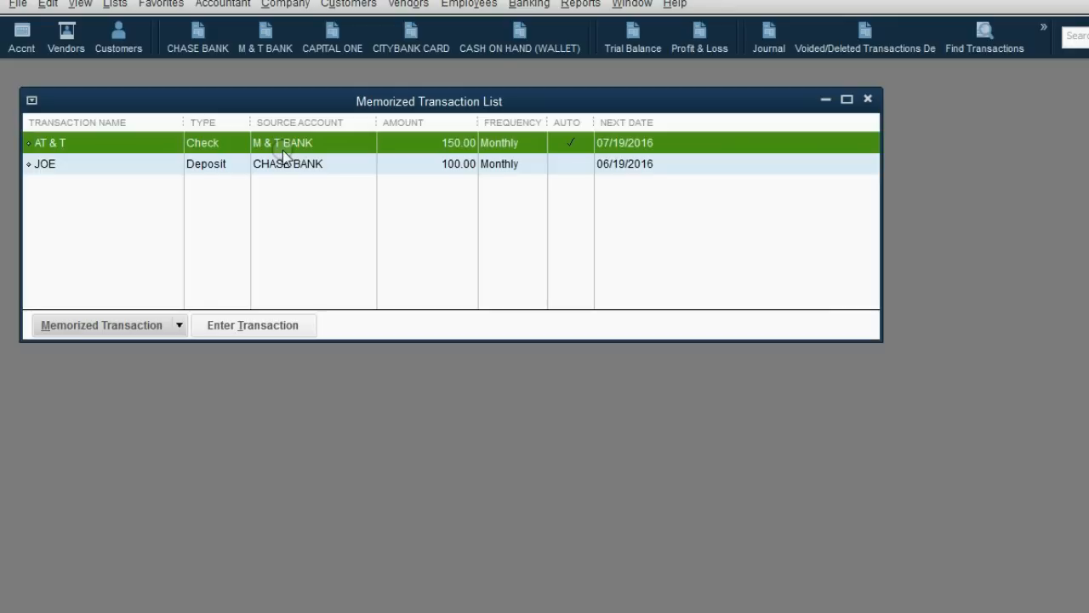
- Open the AT & T memorized transaction for editing, review its schedule settings, and cancel without changes
{"action": "left_click", "coordinate": [158, 139]}
{"action": "left_click", "coordinate": [179, 326]}
{"action": "left_click", "coordinate": [180, 350]}
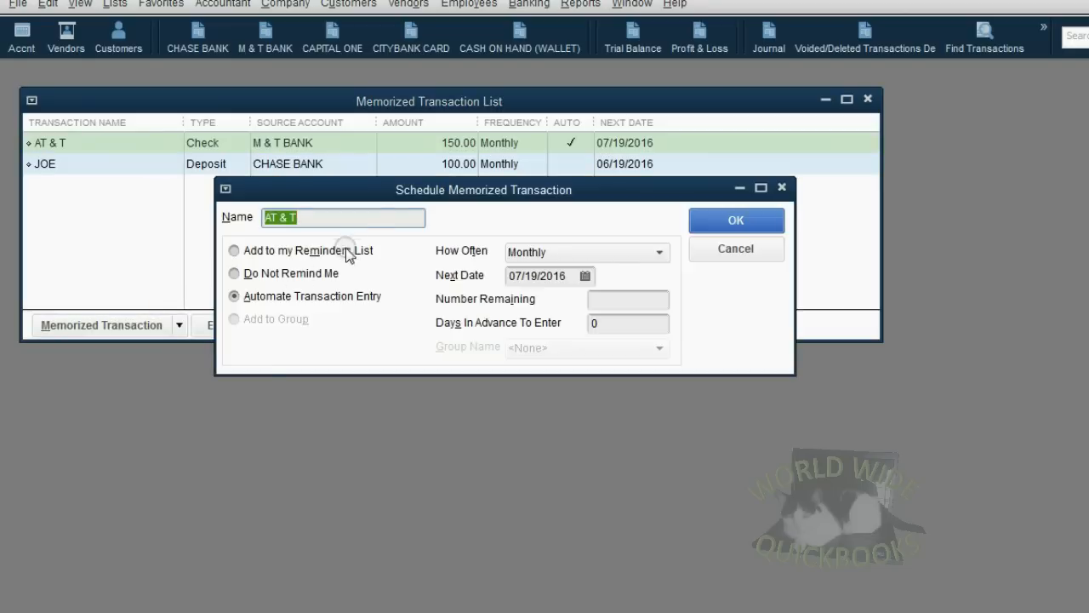
{"action": "left_click", "coordinate": [387, 195]}
{"action": "left_click_drag", "start_coordinate": [387, 195], "coordinate": [352, 223]}
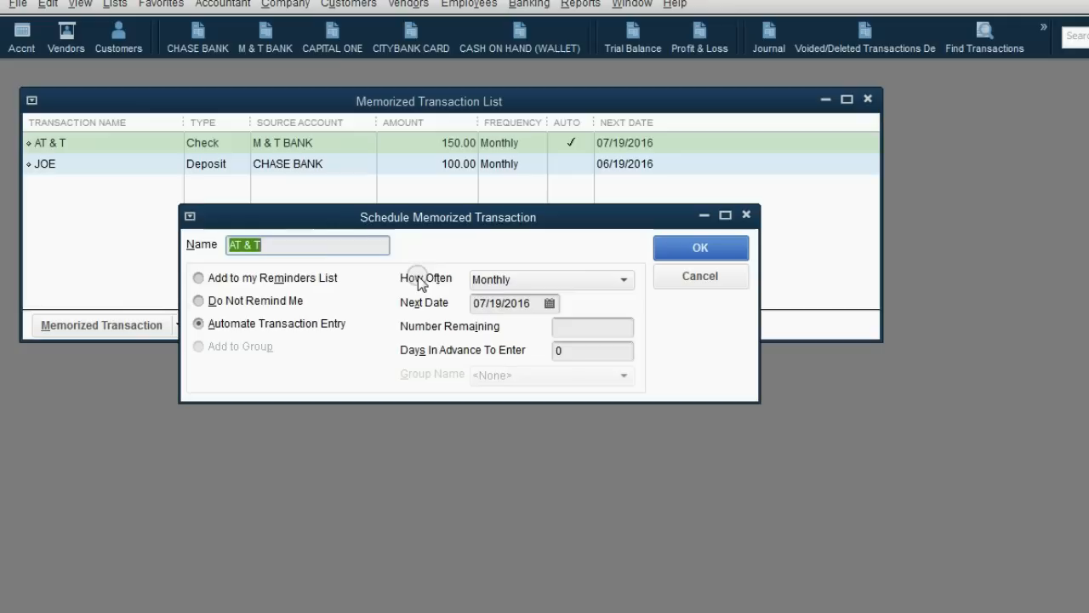
{"action": "left_click", "coordinate": [712, 278]}
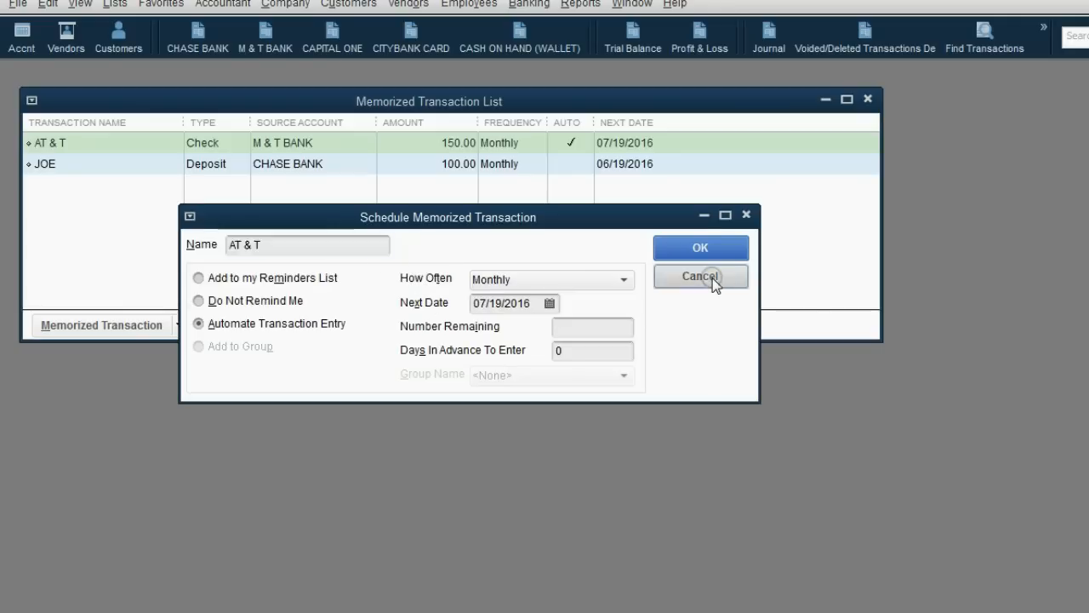
- Open the CHASE BANK memorized deposit for editing, review its reminder schedule, and cancel without changes
{"action": "left_click", "coordinate": [361, 165]}
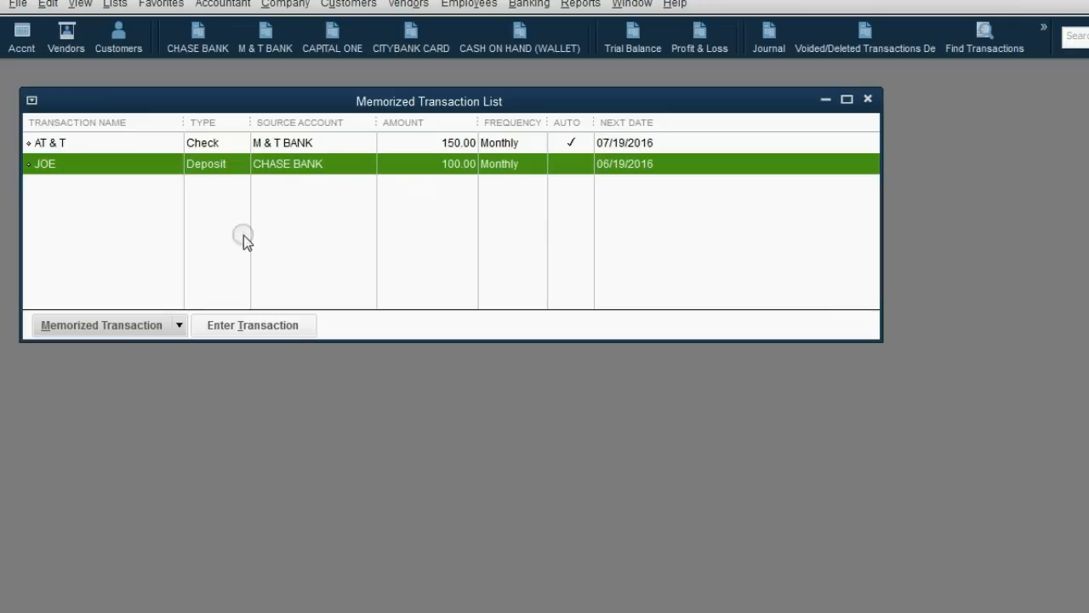
{"action": "left_click", "coordinate": [180, 325]}
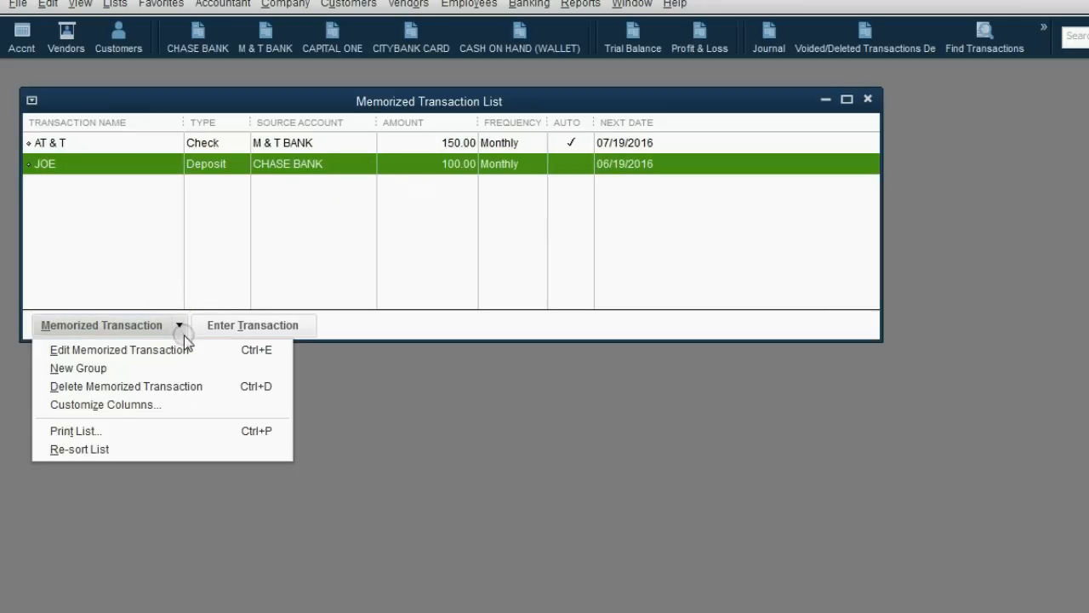
{"action": "left_click", "coordinate": [184, 347]}
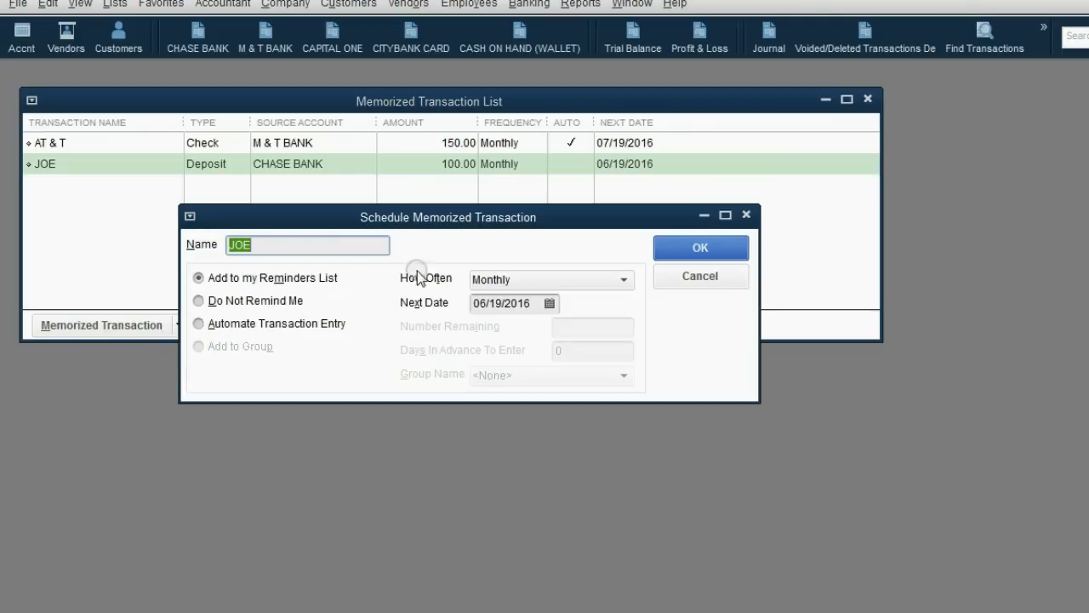
{"action": "left_click", "coordinate": [685, 281]}
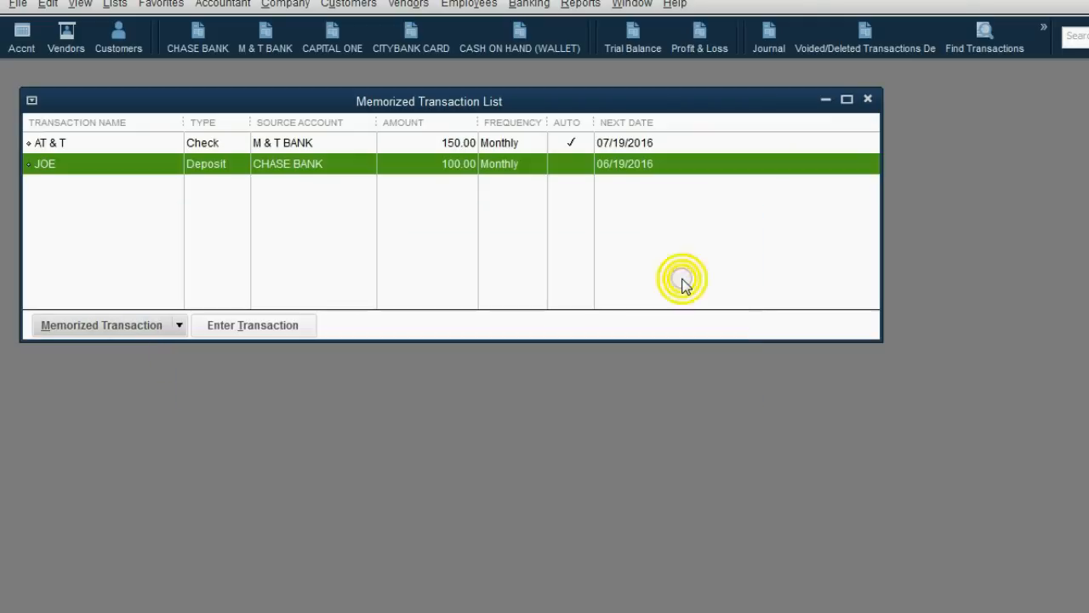
- Open the check generated from the AT & T memorized transaction, review it, and close it without recording
{"action": "left_click", "coordinate": [280, 145]}
{"action": "double_click", "coordinate": [279, 145]}
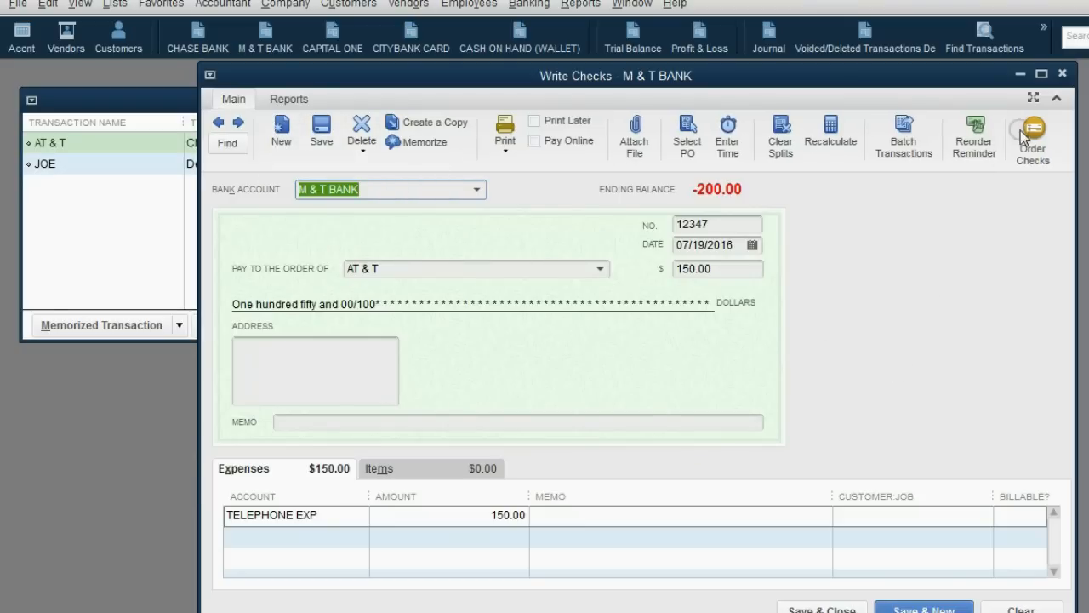
{"action": "left_click", "coordinate": [1062, 74]}
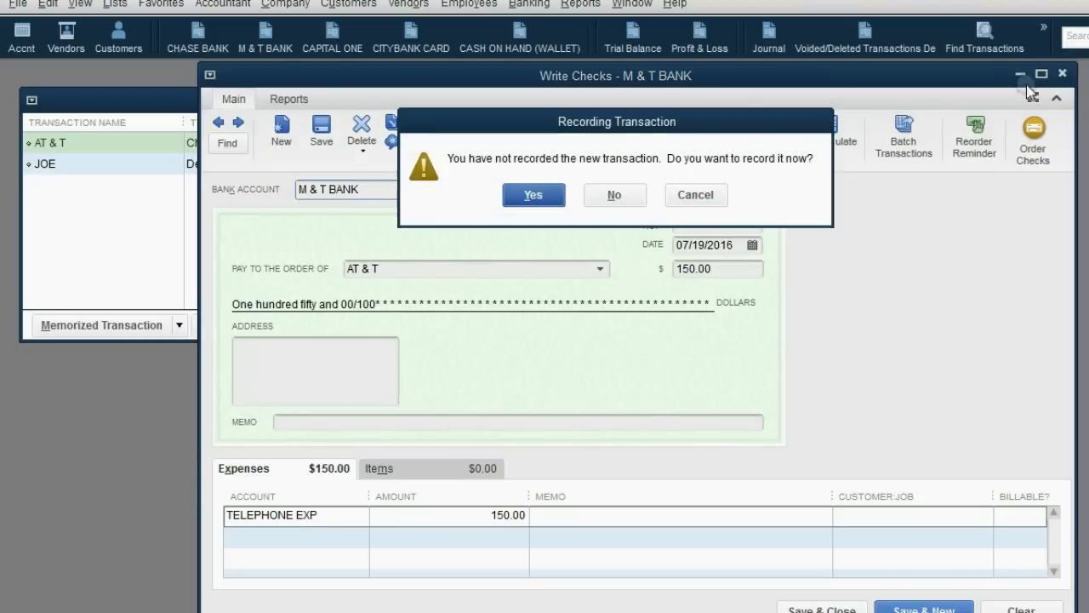
{"action": "left_click", "coordinate": [630, 195]}
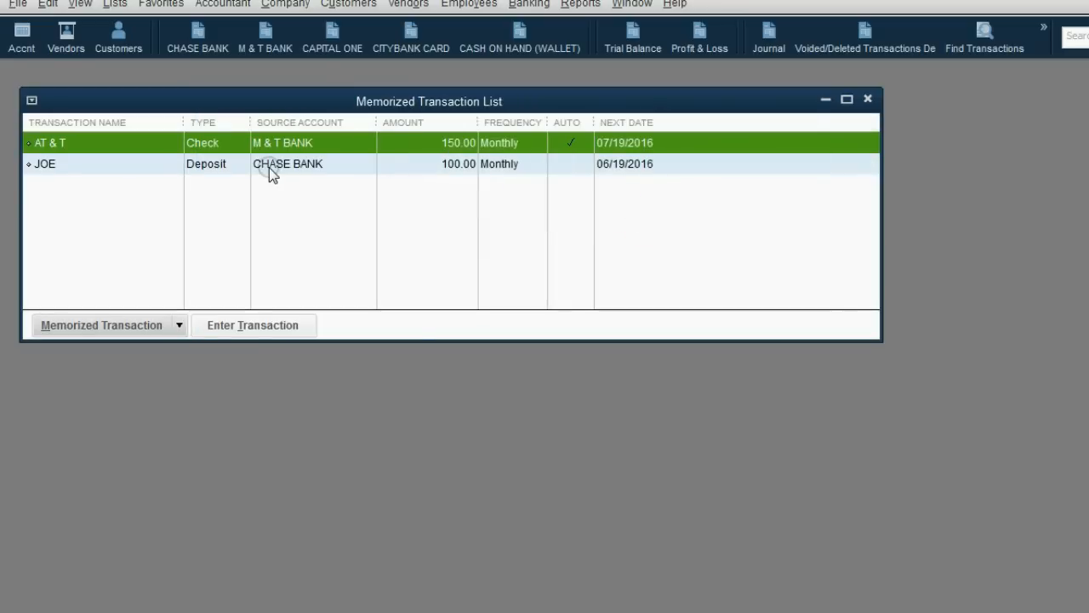
- Open the deposit generated from the CHASE BANK memorized transaction, review it, and close its window
{"action": "double_click", "coordinate": [271, 167]}
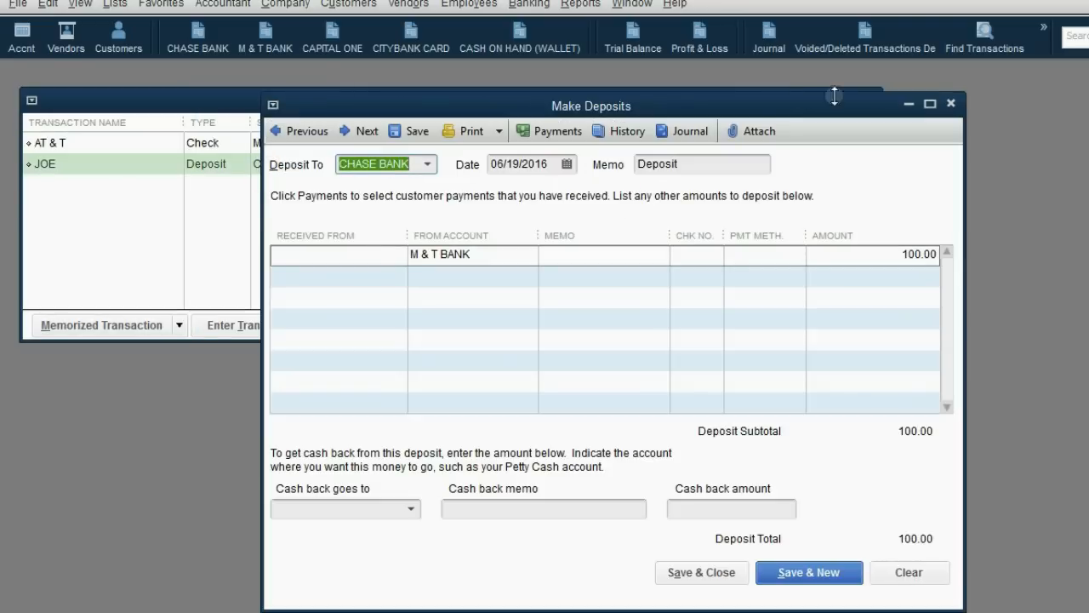
{"action": "left_click", "coordinate": [951, 104]}
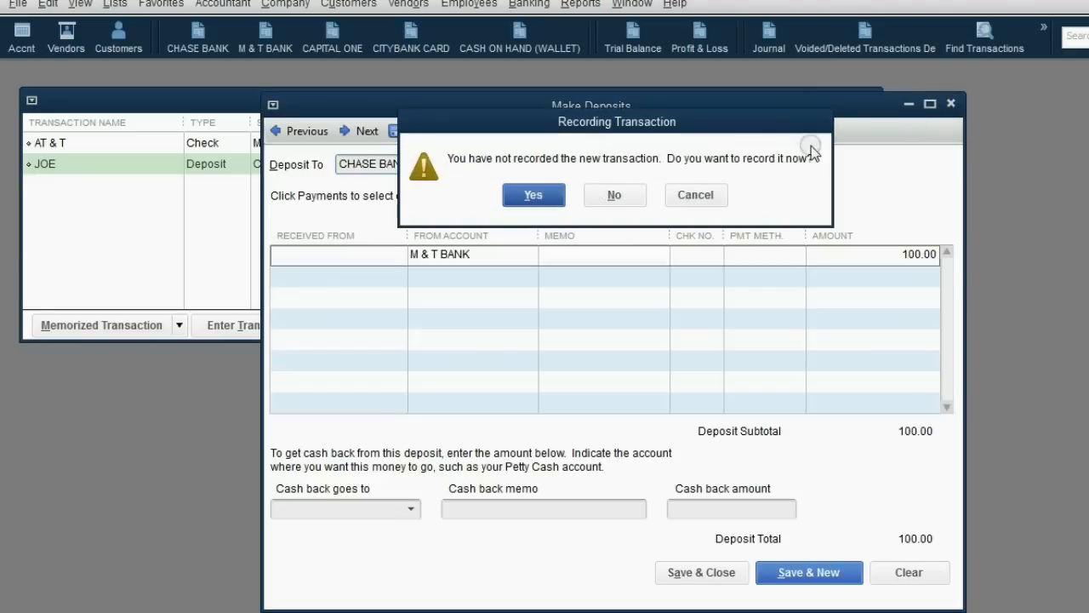